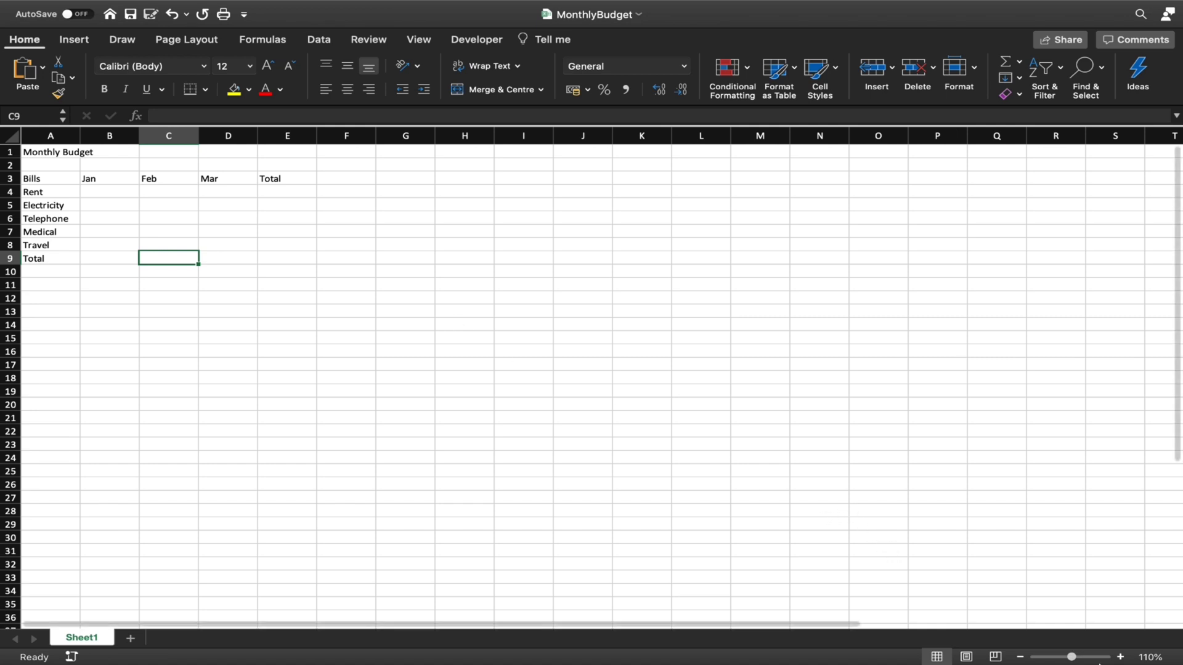
# Zoom the MonthlyBudget sheet in from 110% to 190%
pyautogui.click(1120, 657)
pyautogui.click(1121, 657)
pyautogui.click(1120, 657)
pyautogui.click(1120, 657)
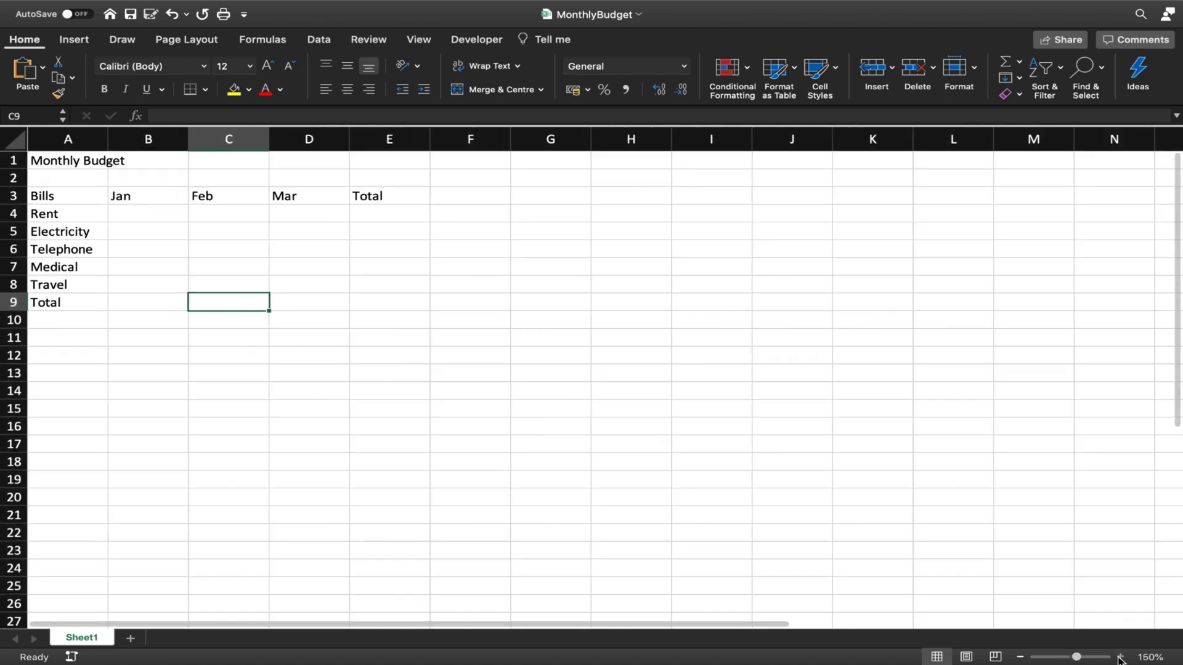
pyautogui.click(1121, 657)
pyautogui.click(1120, 657)
pyautogui.click(1121, 656)
pyautogui.click(1120, 656)
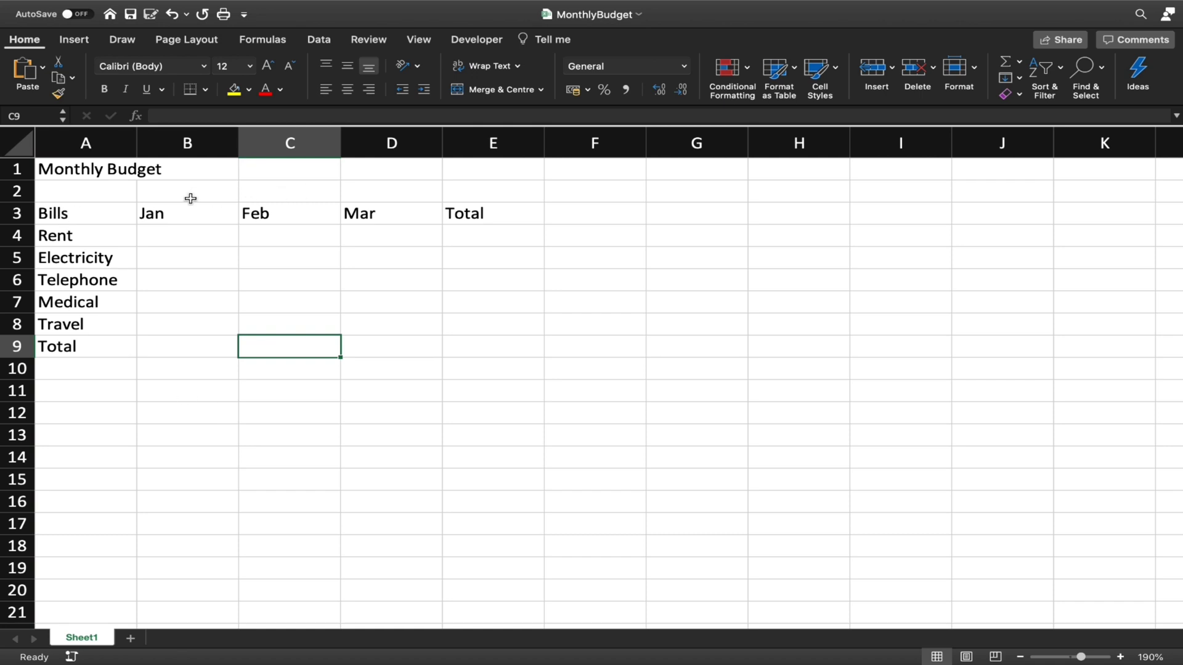
pyautogui.click(154, 236)
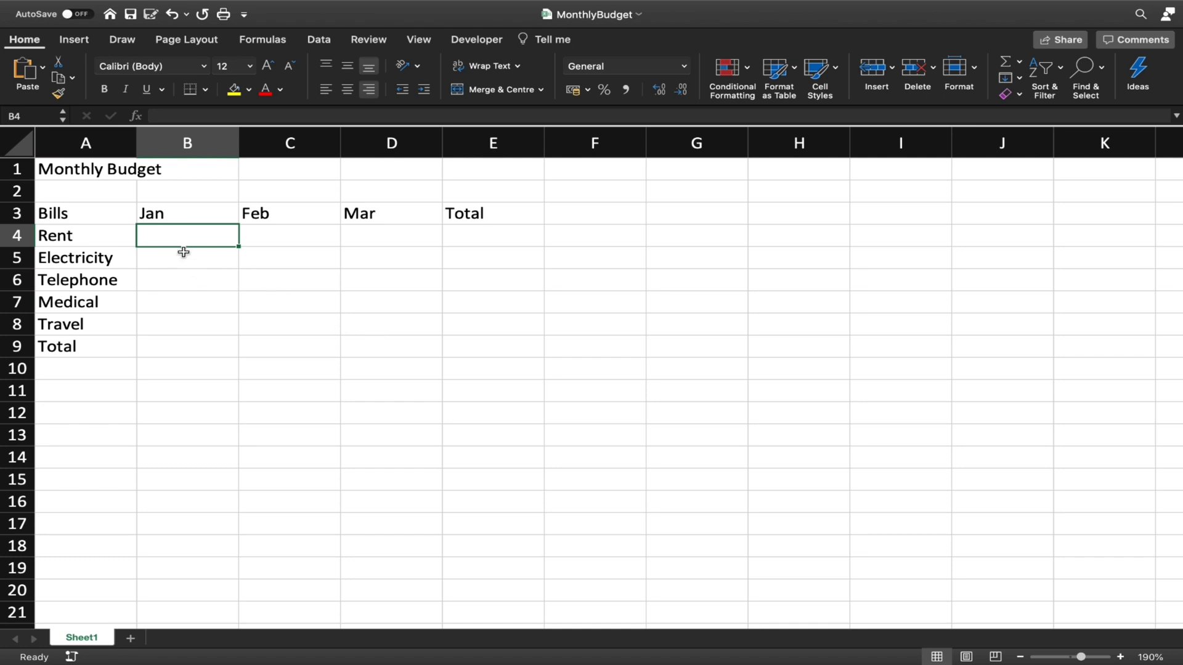
pyautogui.moveTo(185, 240); pyautogui.dragTo(368, 324)
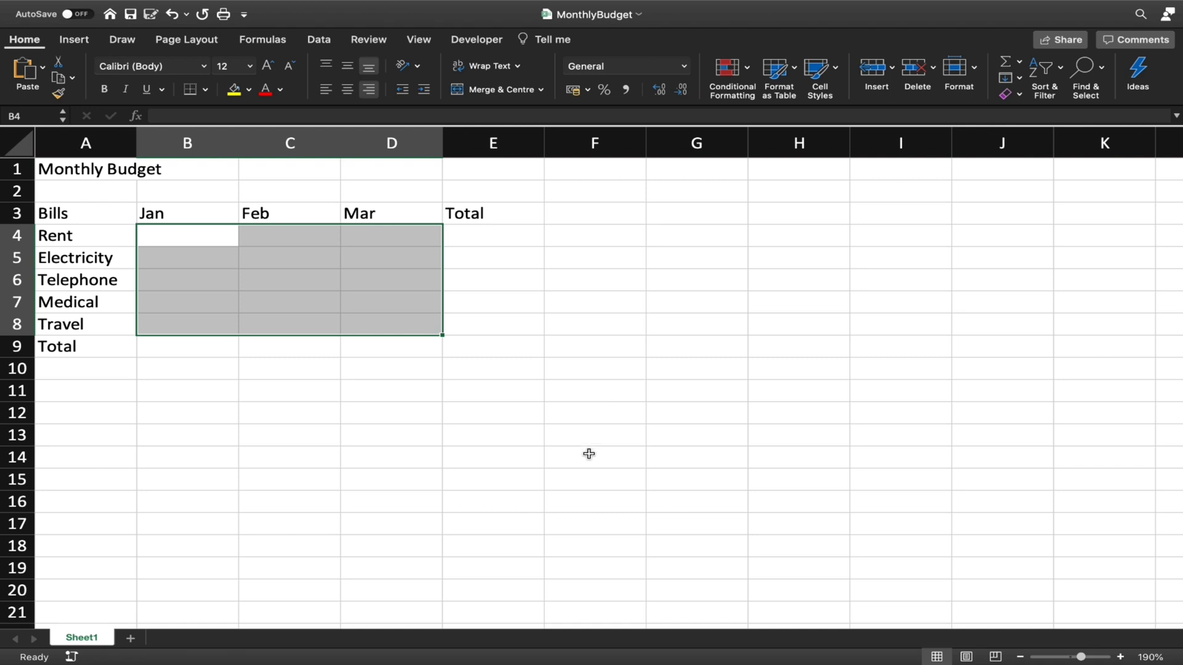
pyautogui.click(214, 243)
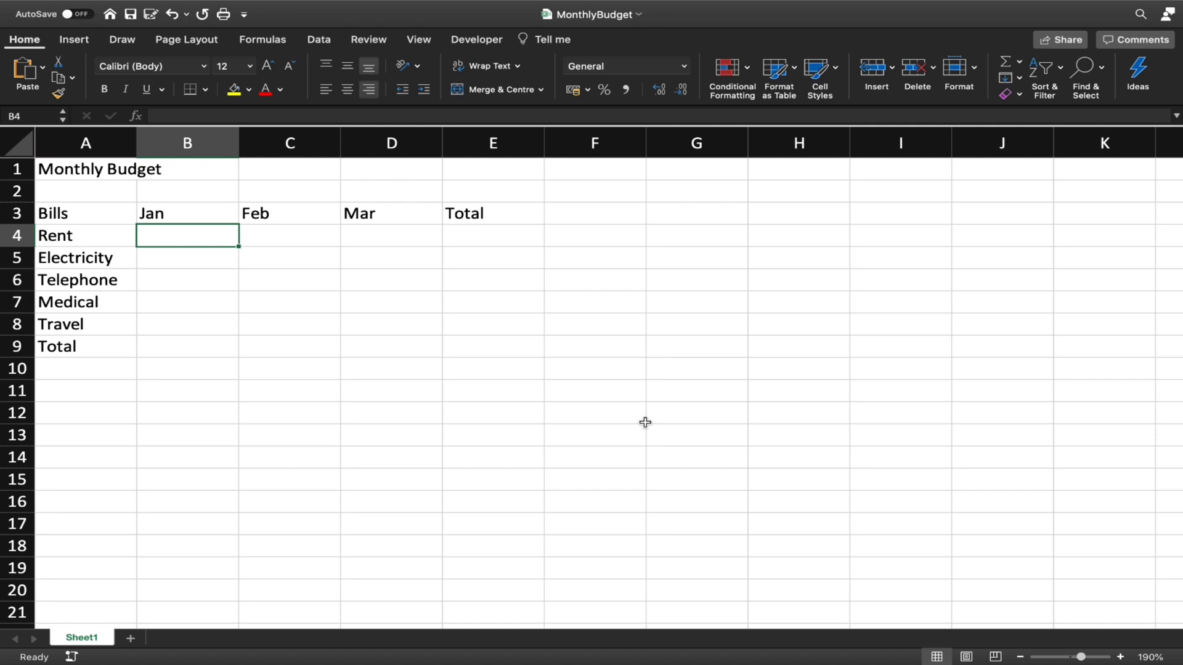
# Enter Jan amounts 2000, 300, 150, 500 and 900 in B4:B8, ending at C4
pyautogui.write('2000')
pyautogui.press('Return')
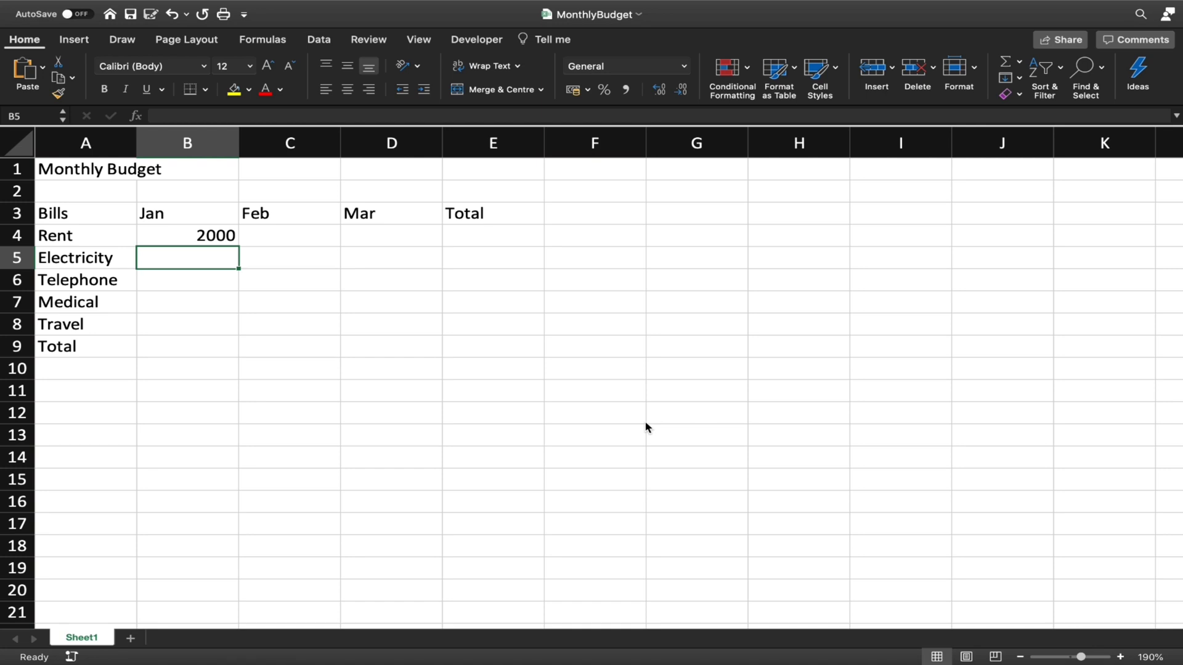
pyautogui.write('300')
pyautogui.press('Return')
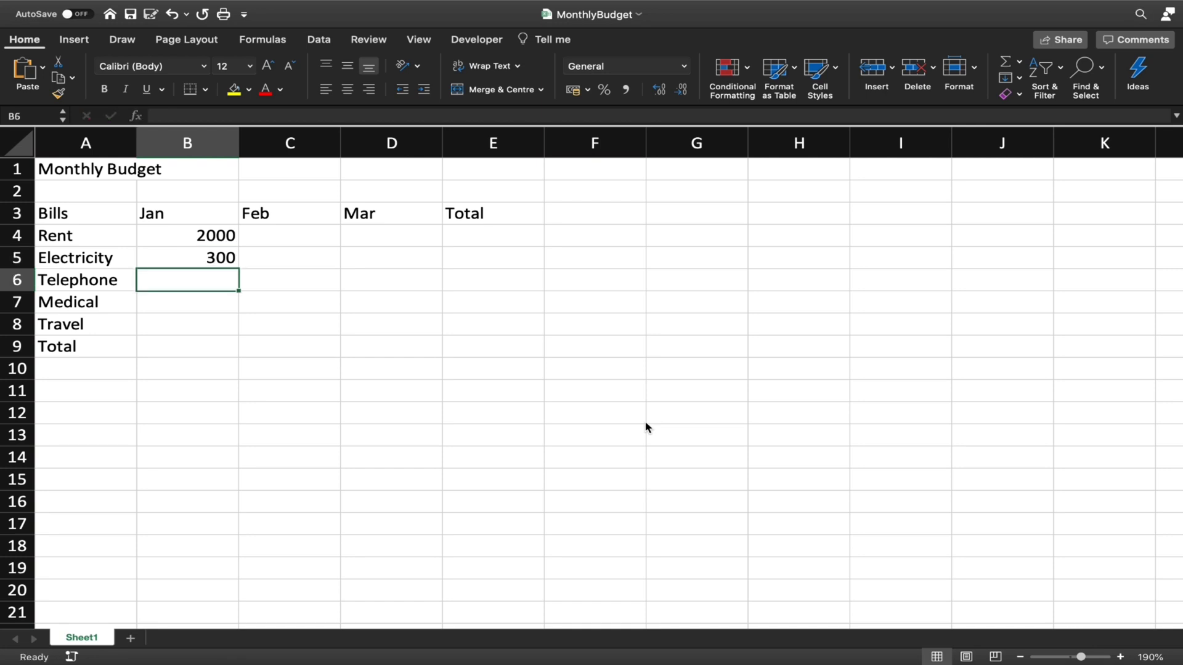
pyautogui.write('150')
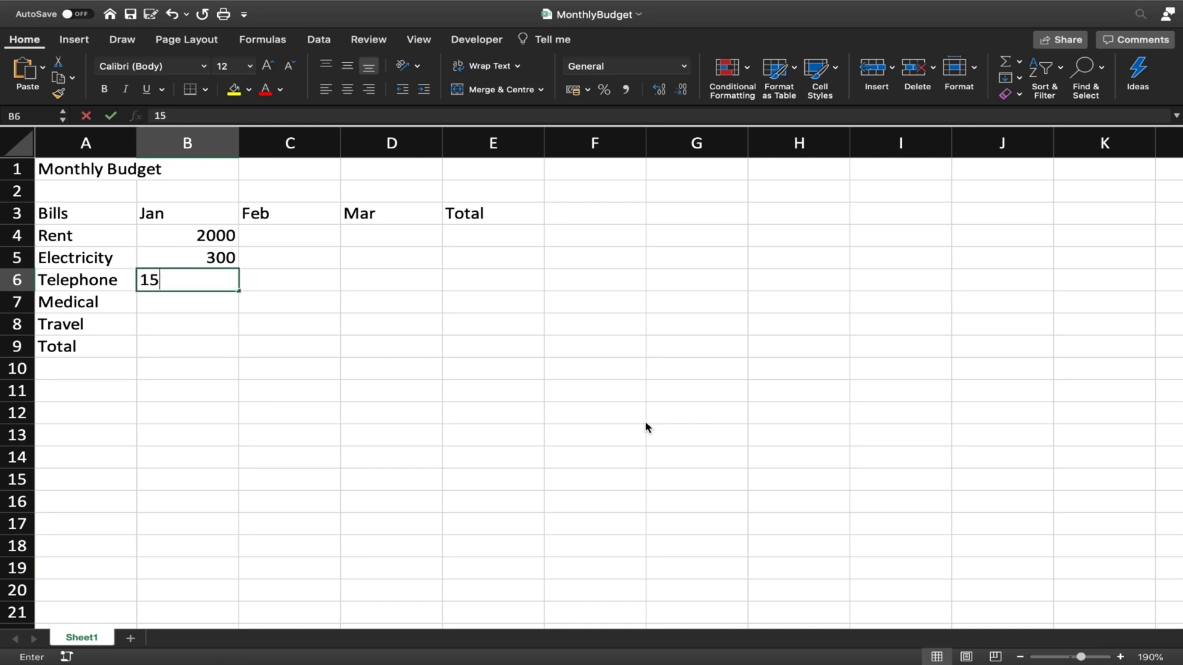
pyautogui.press('Return')
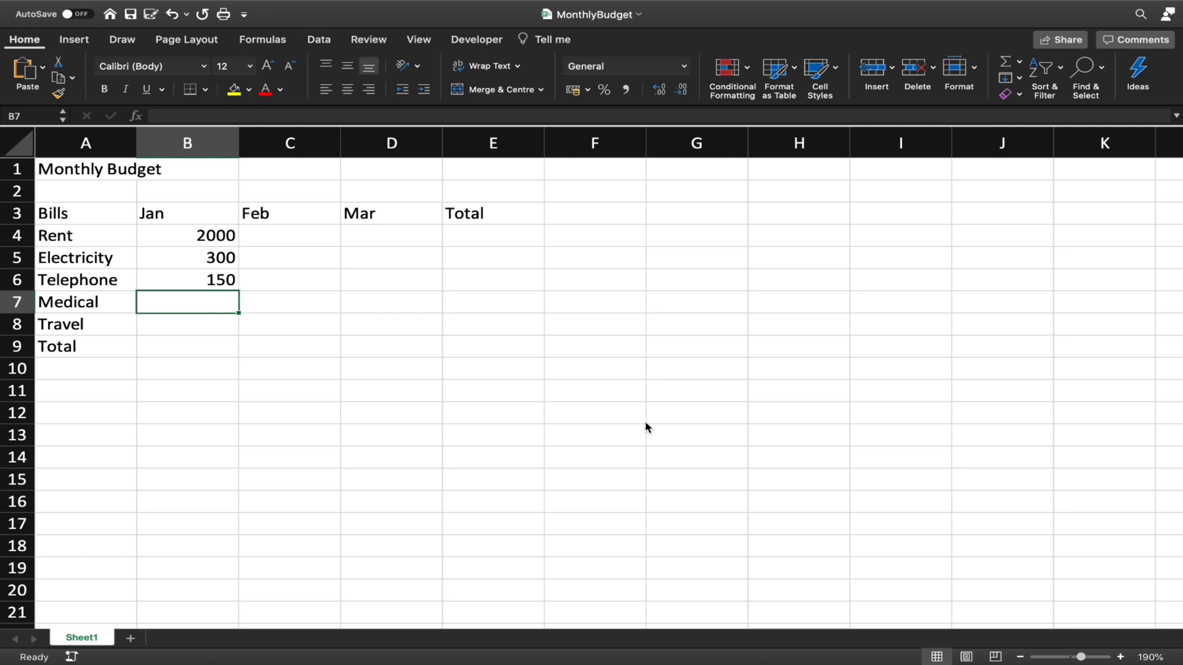
pyautogui.write('500')
pyautogui.press('Return')
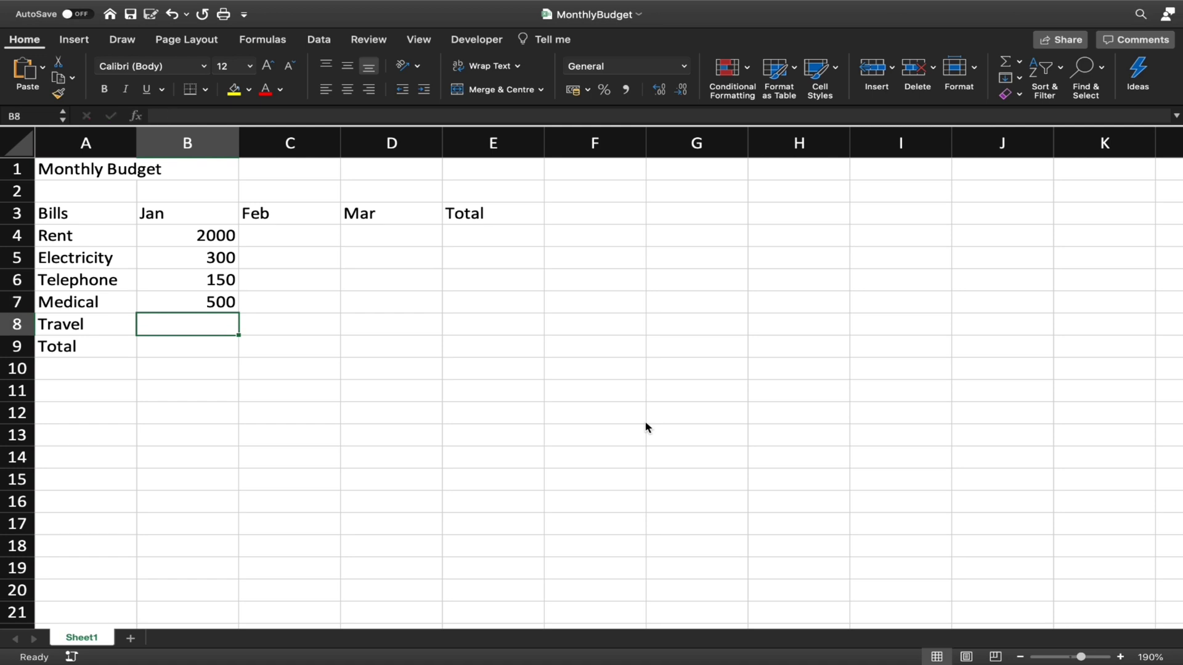
pyautogui.write('900')
pyautogui.press('Return')
pyautogui.press('Up')
pyautogui.press('Up')
pyautogui.press('Up')
pyautogui.press('Up')
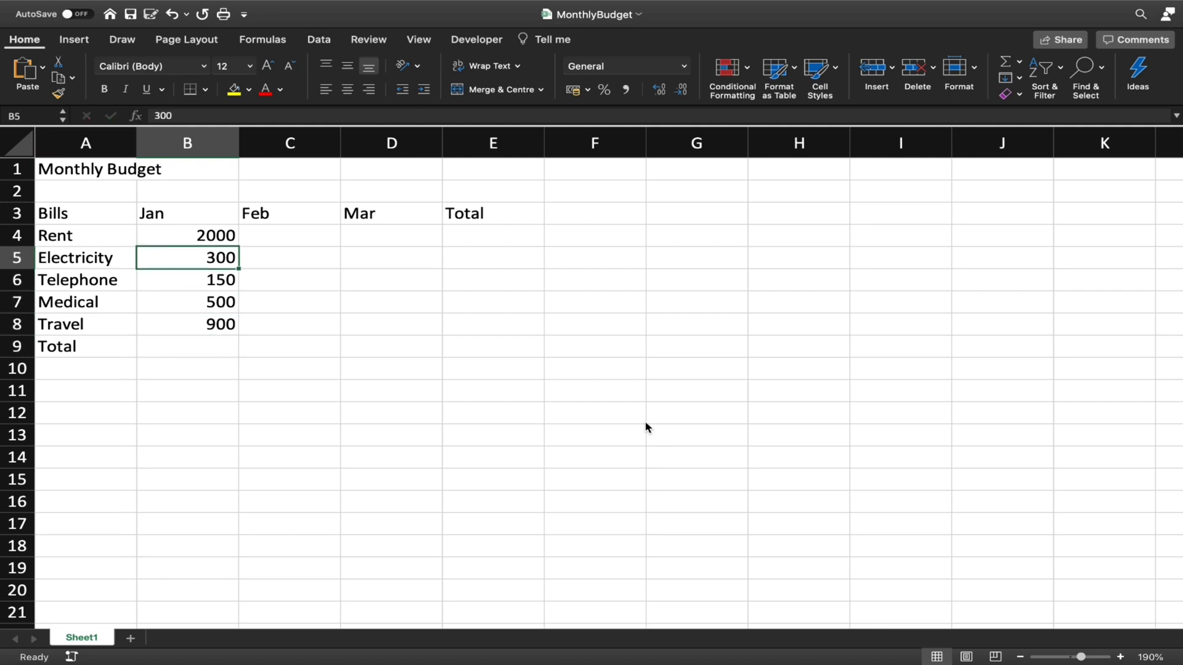
pyautogui.press('Up')
pyautogui.press('Right')
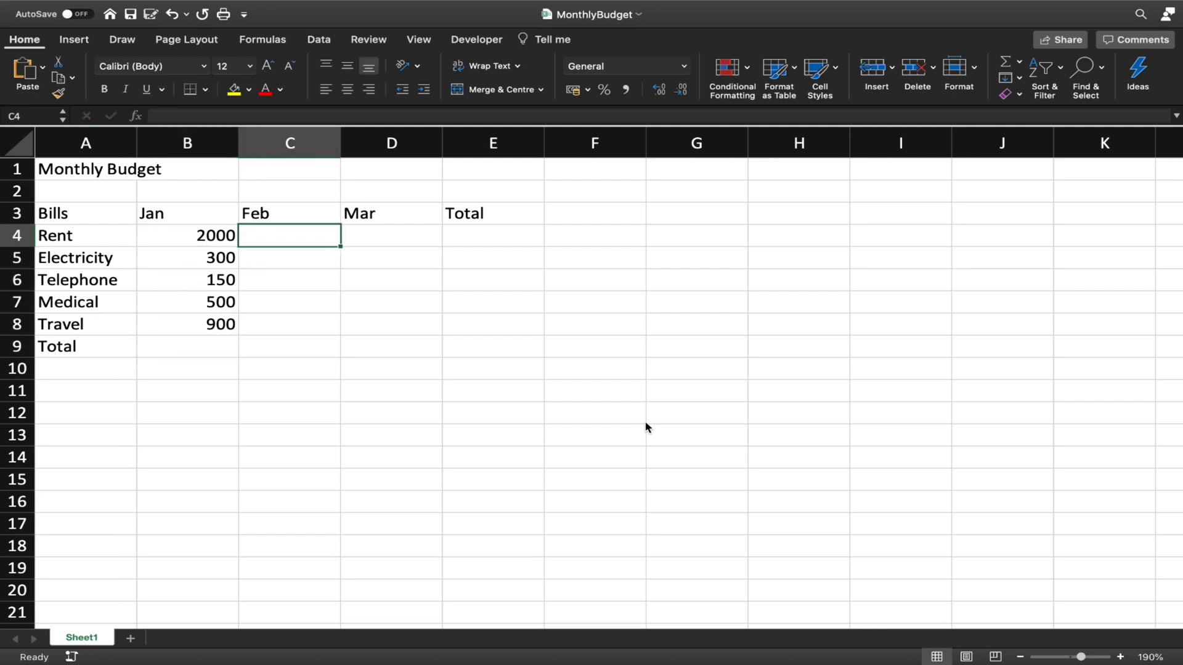
# Enter Feb Rent 2200, Electricity 320 and Telephone 125 in C4:C6
pyautogui.write('22')
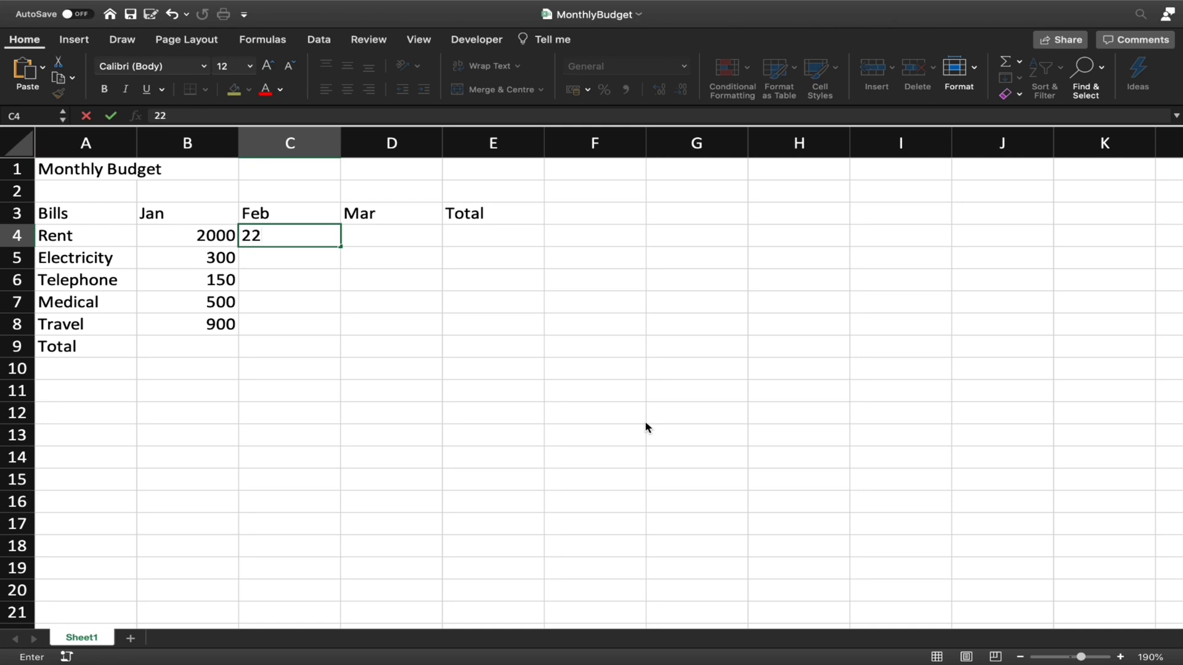
pyautogui.write('00')
pyautogui.press('Return')
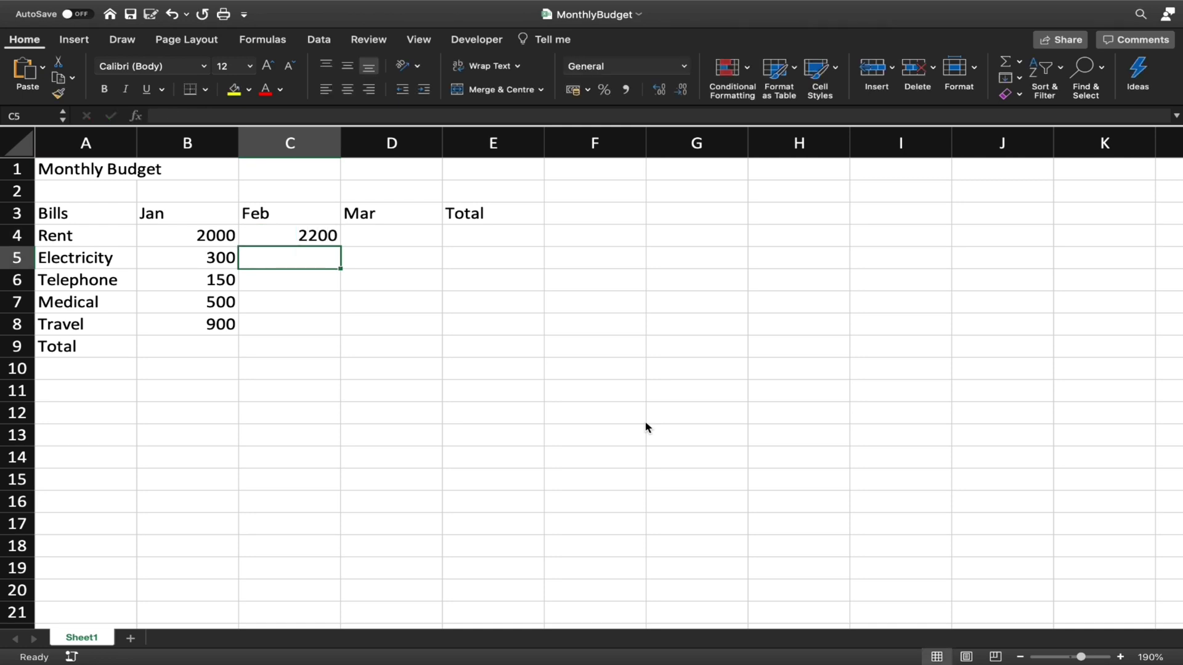
pyautogui.write('32')
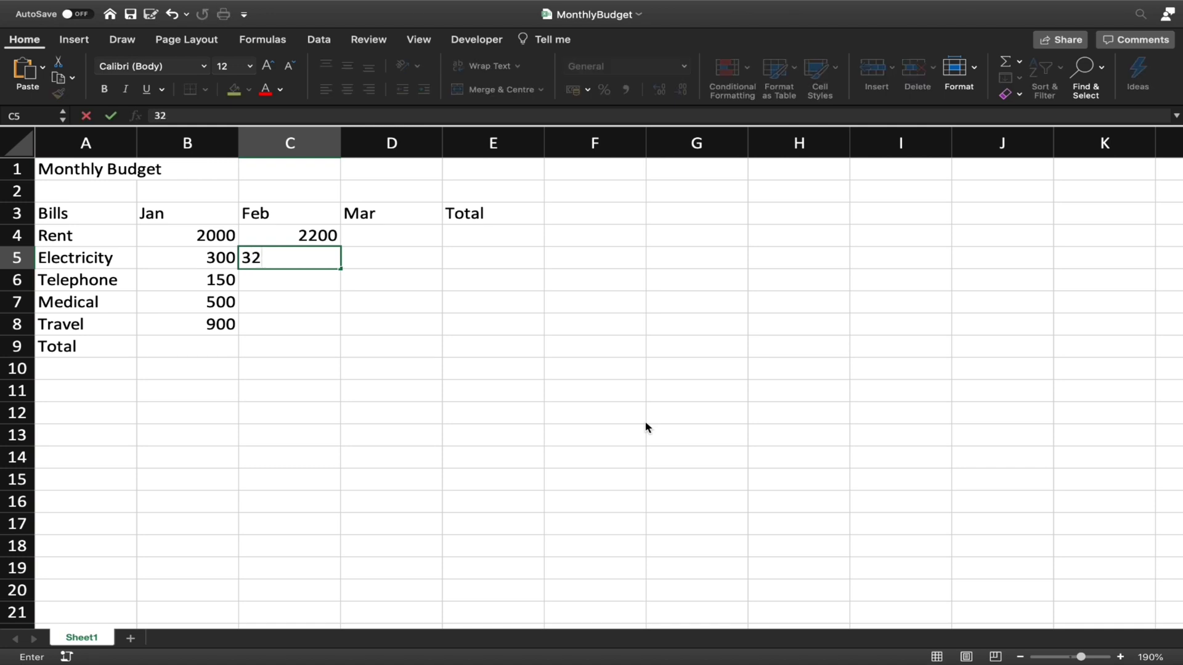
pyautogui.write('0')
pyautogui.press('Return')
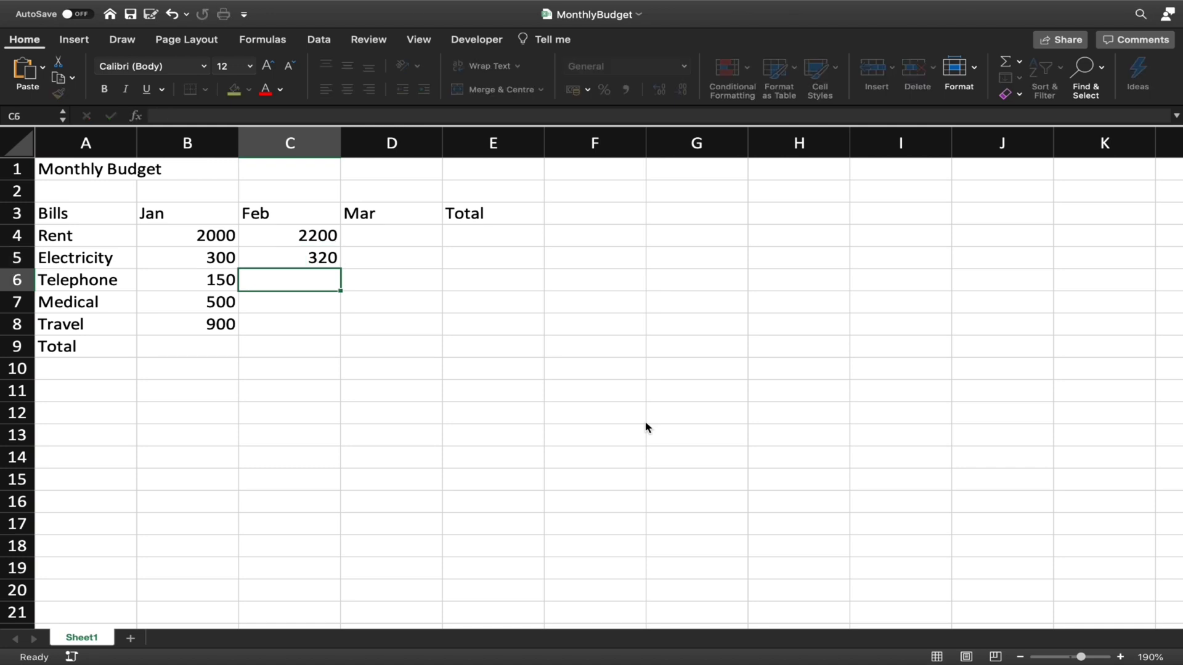
pyautogui.write('125')
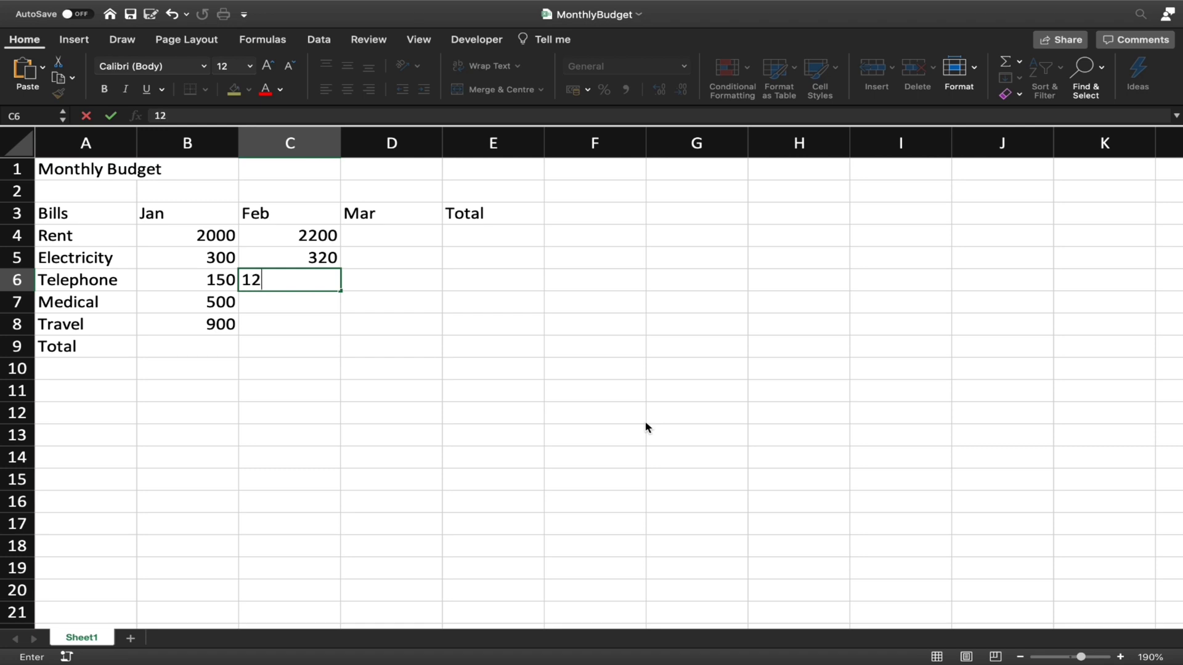
pyautogui.press('Return')
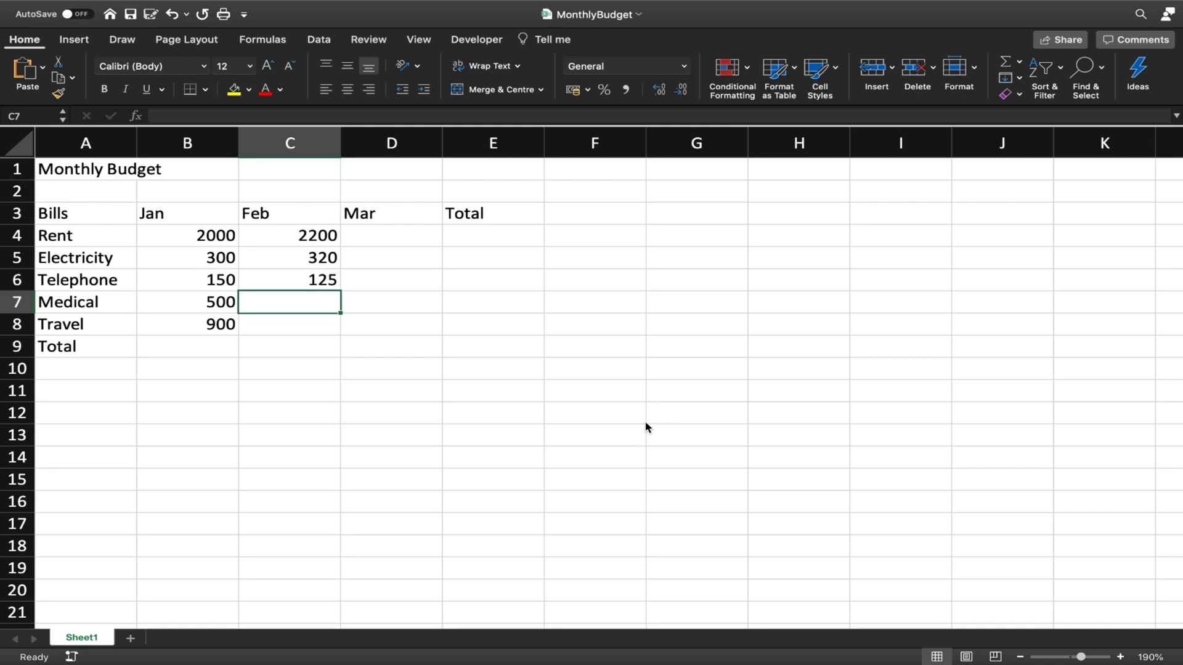
# Enter Feb Medical 200 and Travel 1500, fixing a typo, then return up the column
pyautogui.write('200')
pyautogui.press('Return')
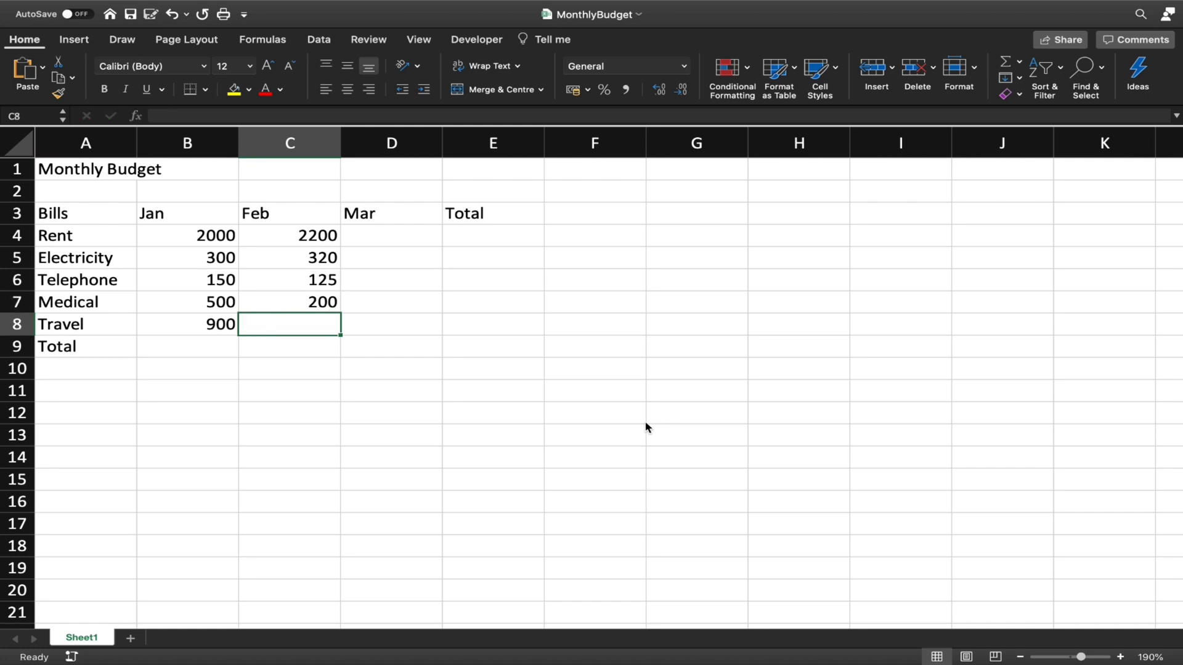
pyautogui.write('100')
pyautogui.press('BackSpace')
pyautogui.press('BackSpace')
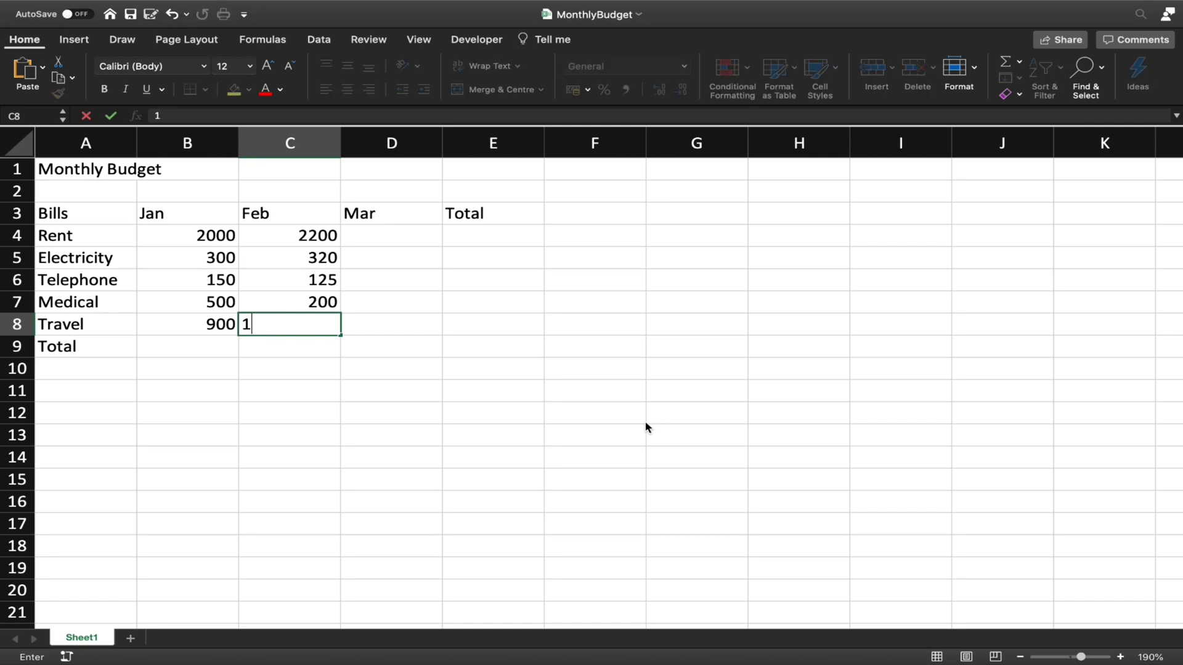
pyautogui.write('500')
pyautogui.press('Return')
pyautogui.press('Up')
pyautogui.press('Up')
pyautogui.press('Up')
pyautogui.press('Up')
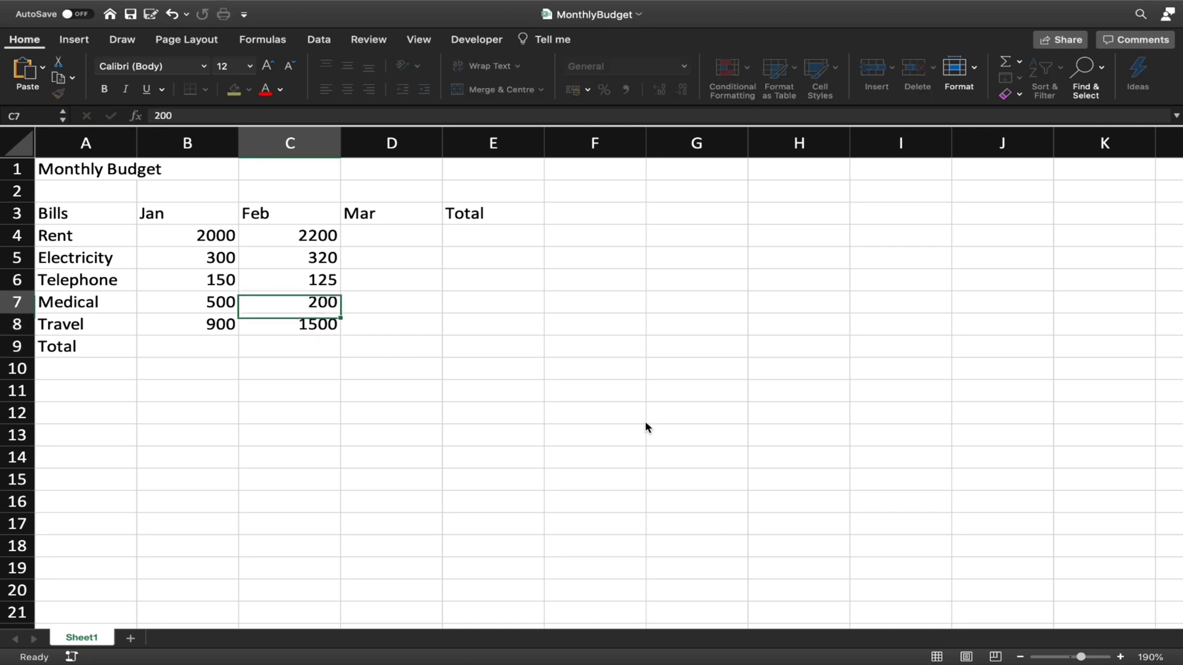
pyautogui.press('Up')
# Enter Mar amounts 2200, 500, 400, 100 and 200 in D4:D8
pyautogui.press('Right')
pyautogui.write('2200')
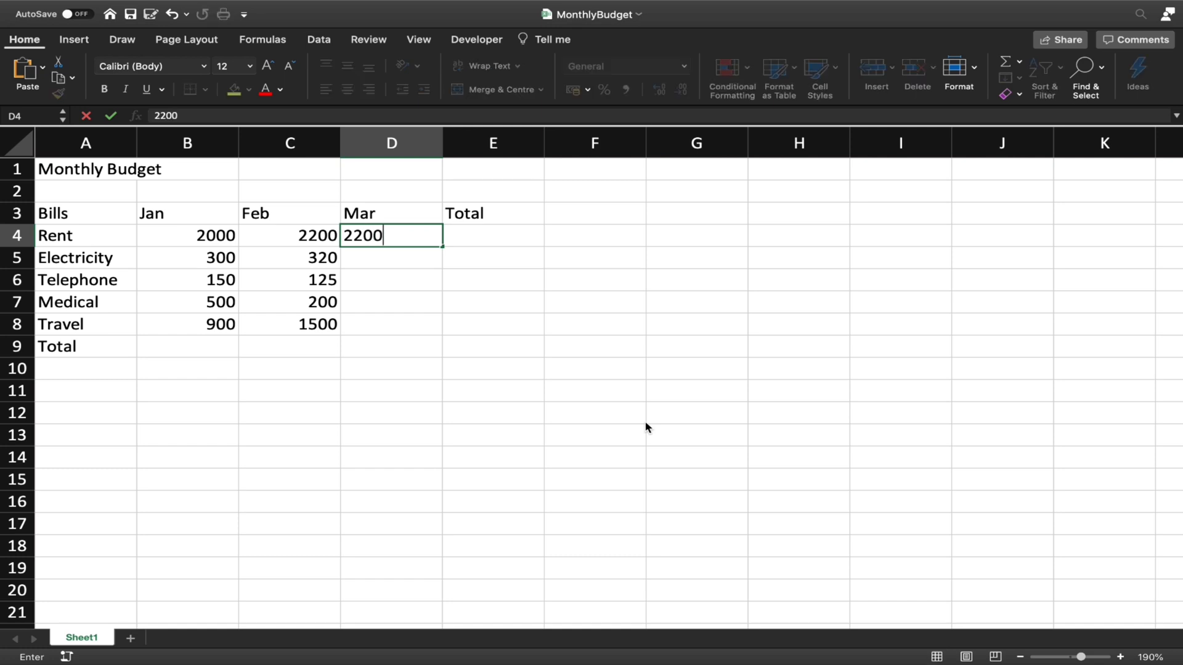
pyautogui.press('Return')
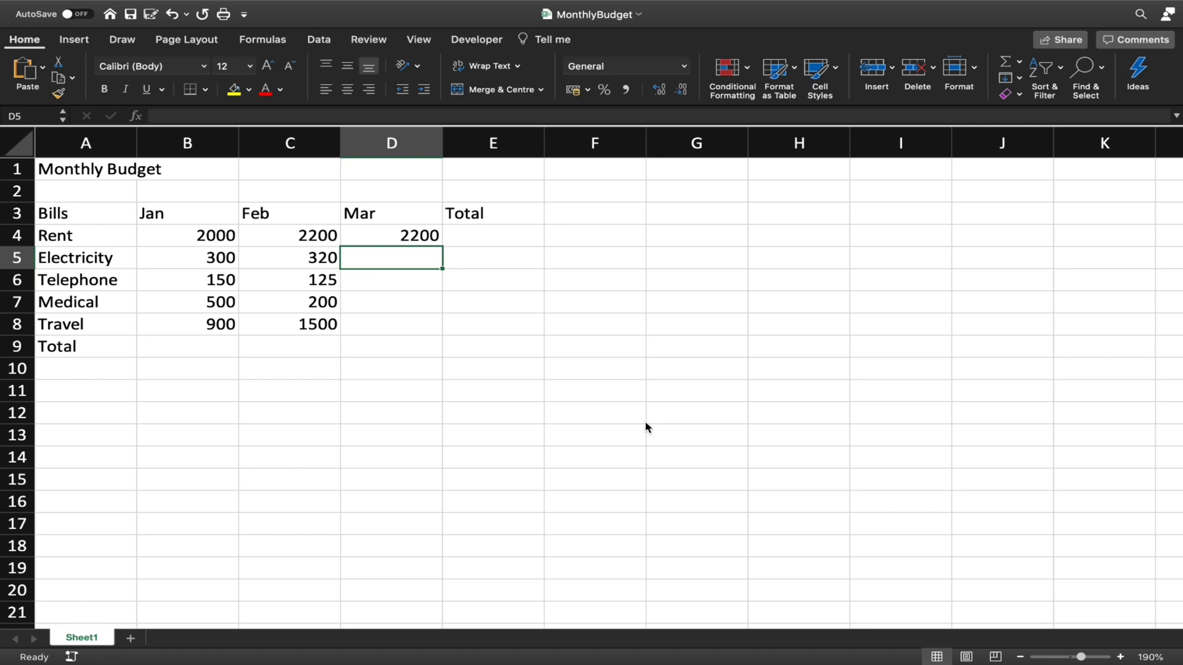
pyautogui.write('500')
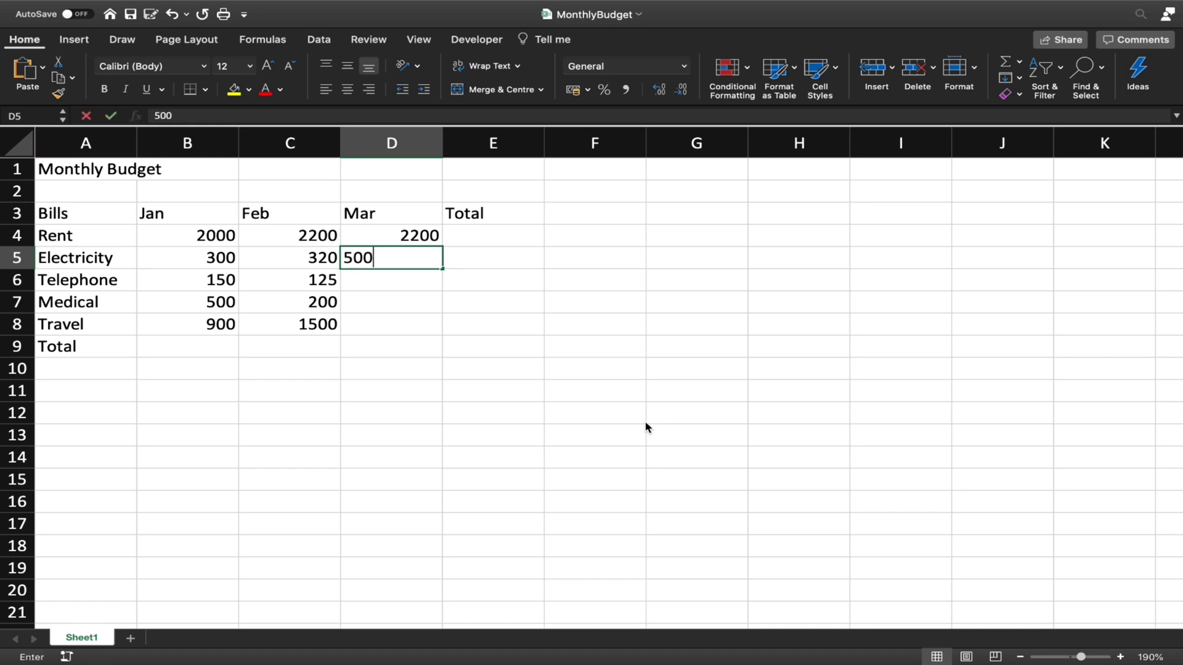
pyautogui.press('Return')
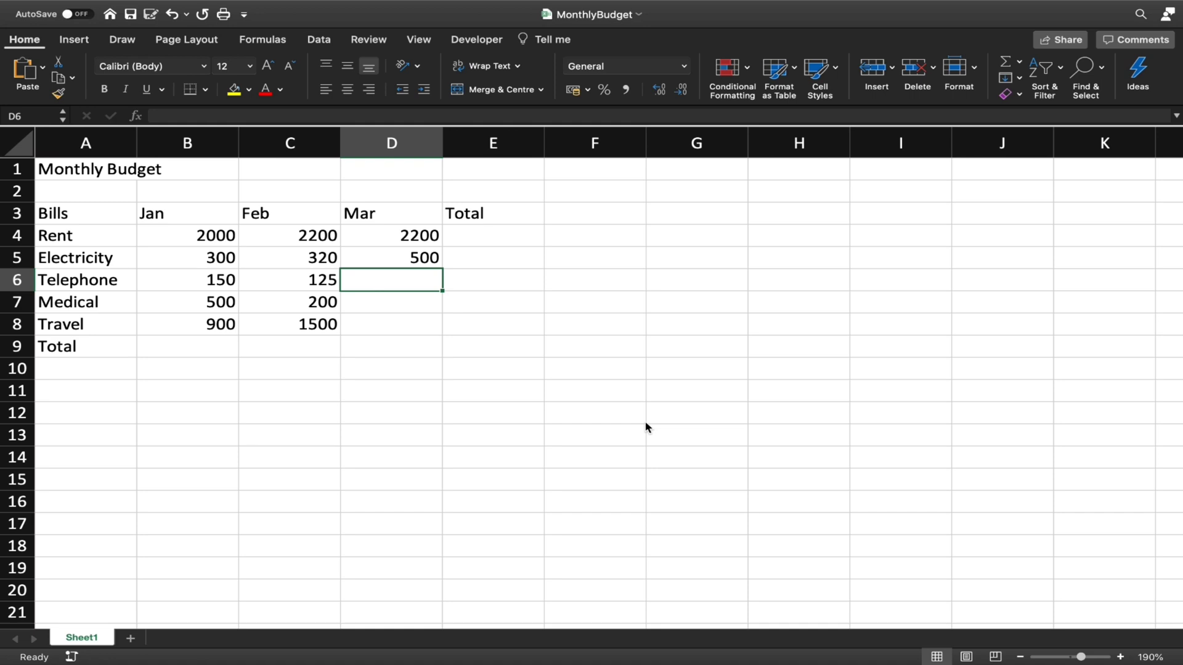
pyautogui.write('400')
pyautogui.press('Return')
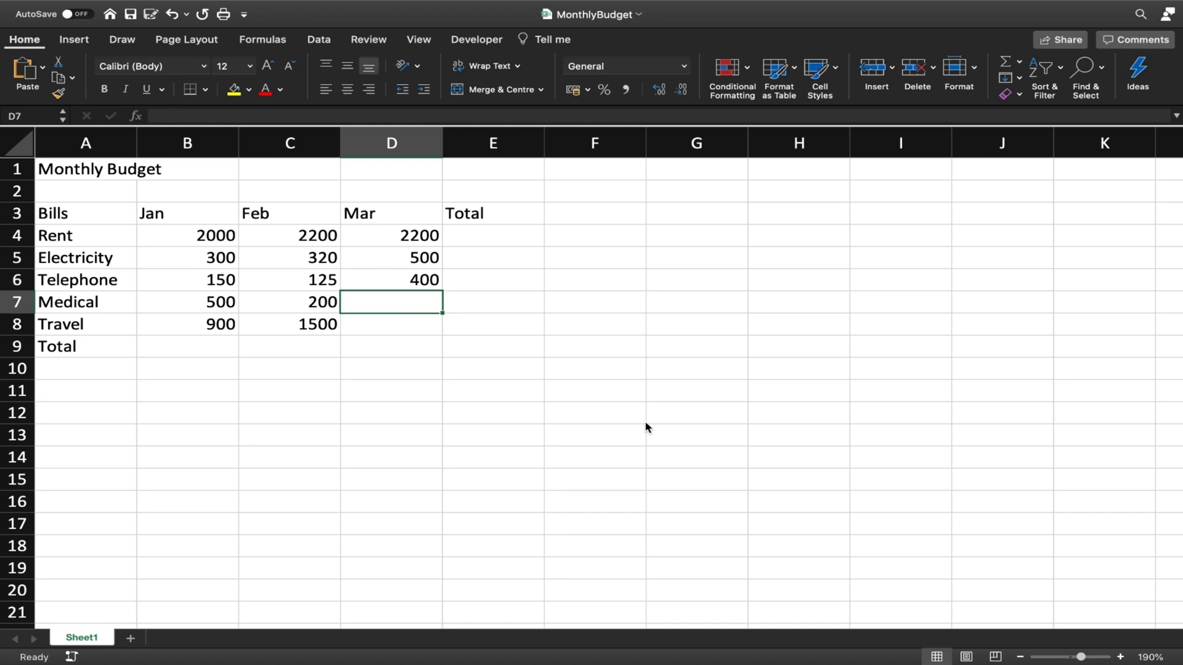
pyautogui.write('100')
pyautogui.press('Return')
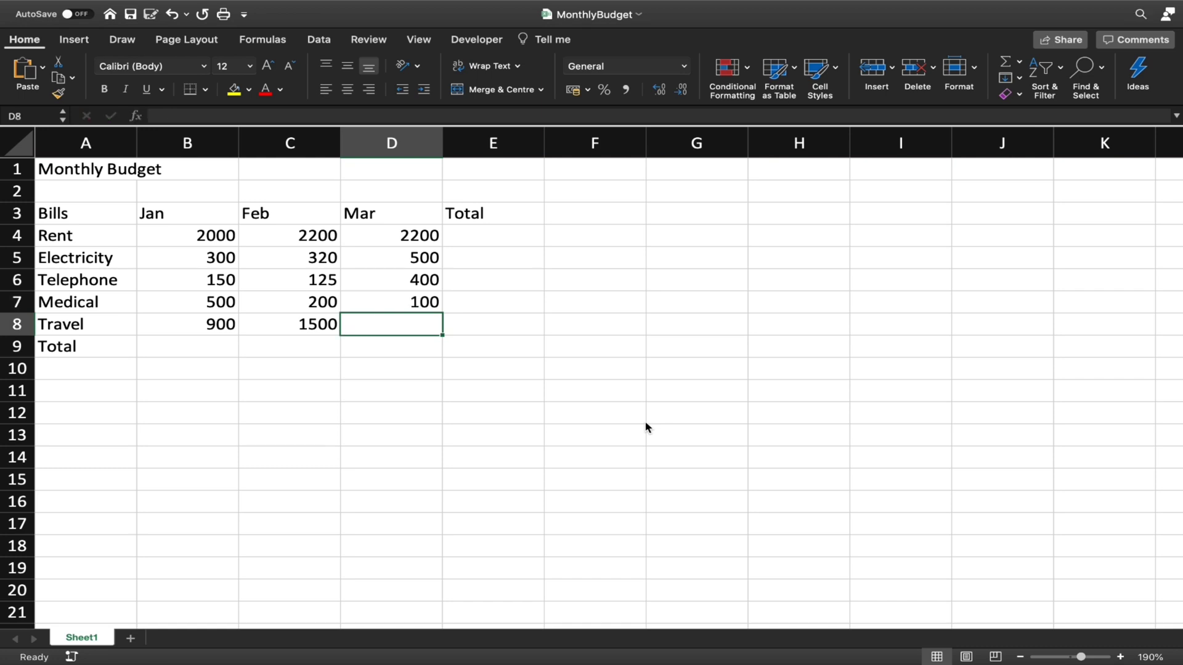
pyautogui.write('200')
pyautogui.press('Return')
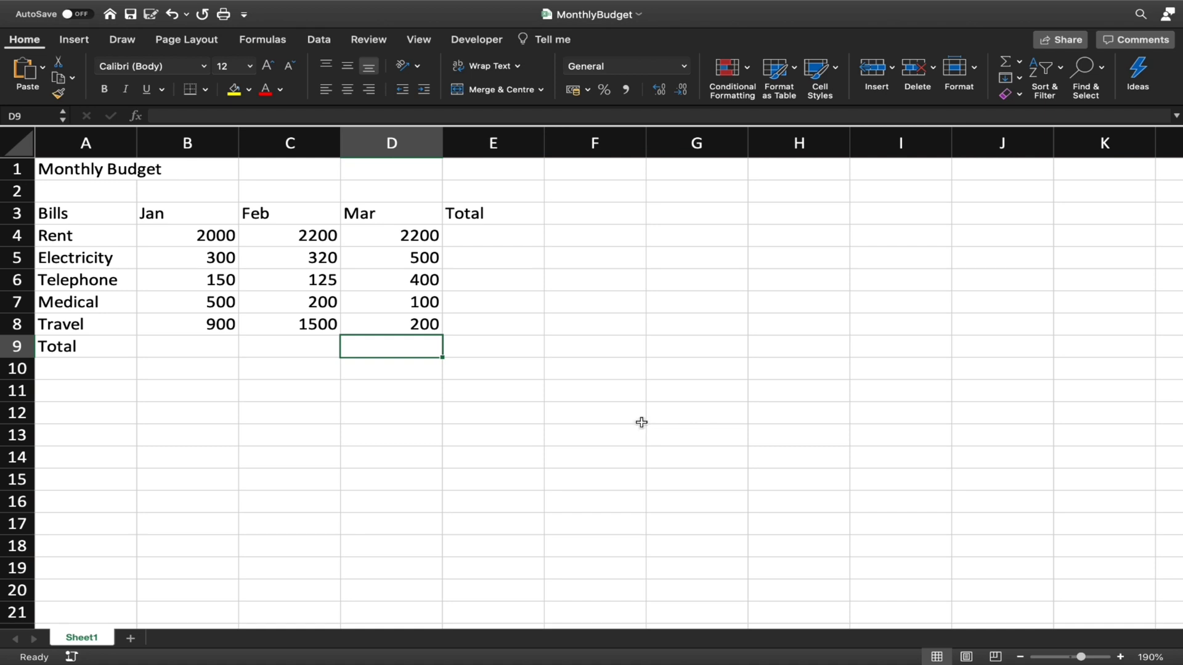
pyautogui.moveTo(197, 236); pyautogui.dragTo(412, 321)
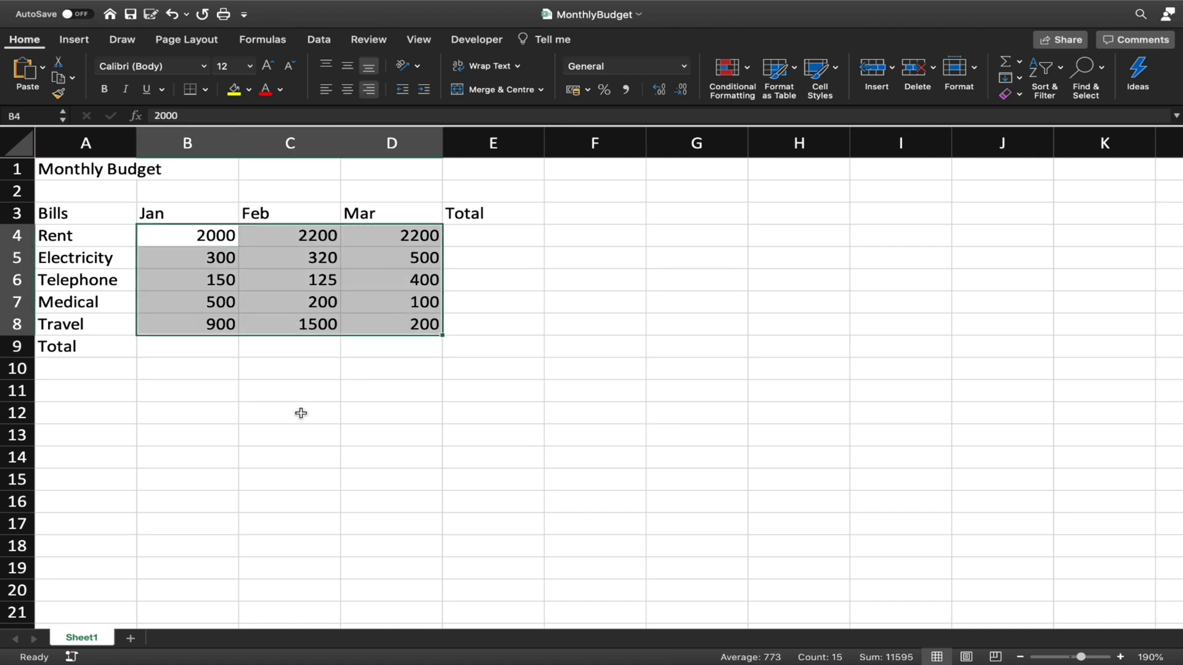
pyautogui.moveTo(74, 215); pyautogui.dragTo(107, 364)
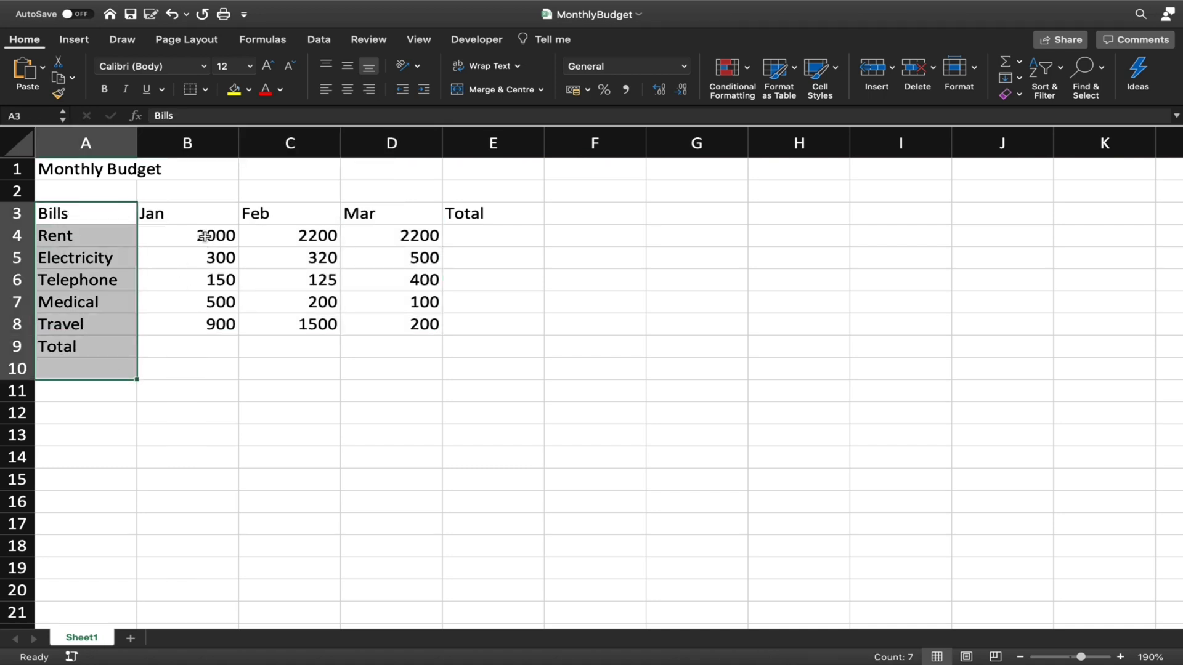
pyautogui.moveTo(205, 236); pyautogui.dragTo(407, 315)
pyautogui.click(363, 367)
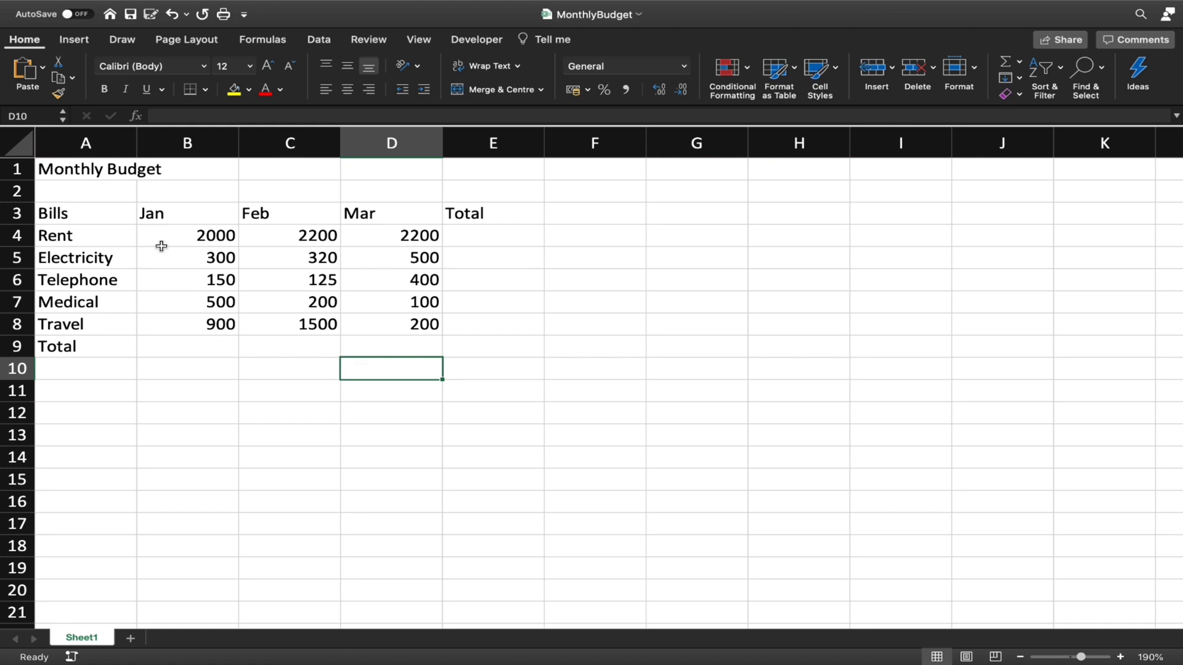
pyautogui.click(158, 212)
pyautogui.moveTo(204, 213); pyautogui.dragTo(366, 212)
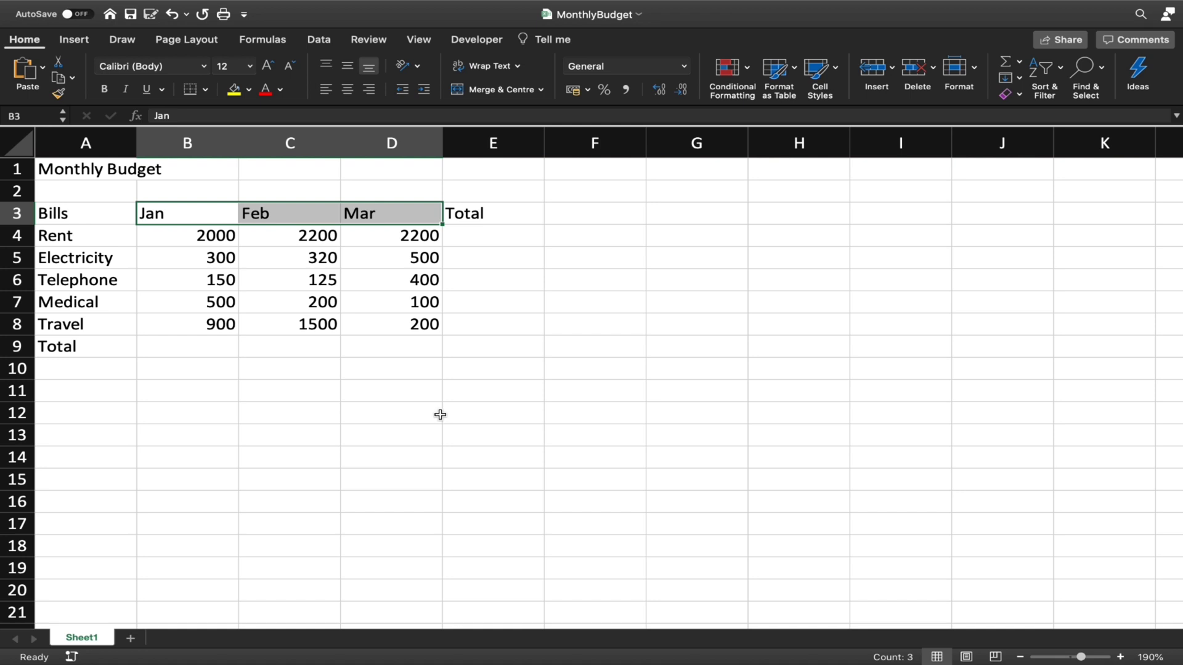
pyautogui.click(430, 374)
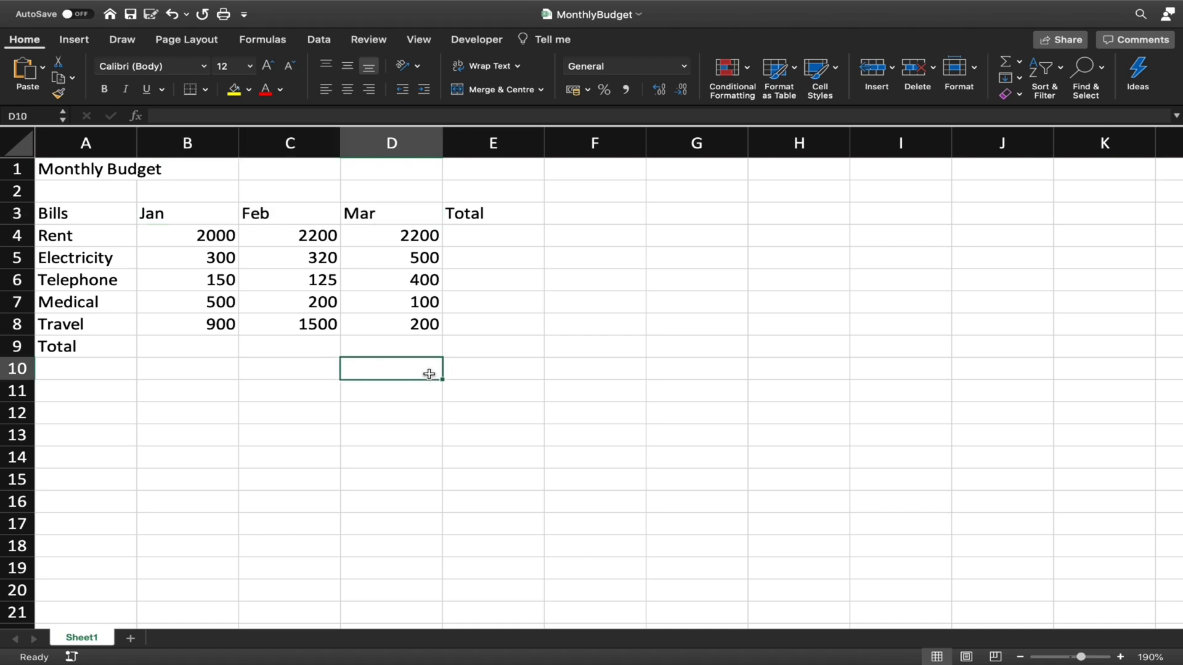
pyautogui.click(200, 221)
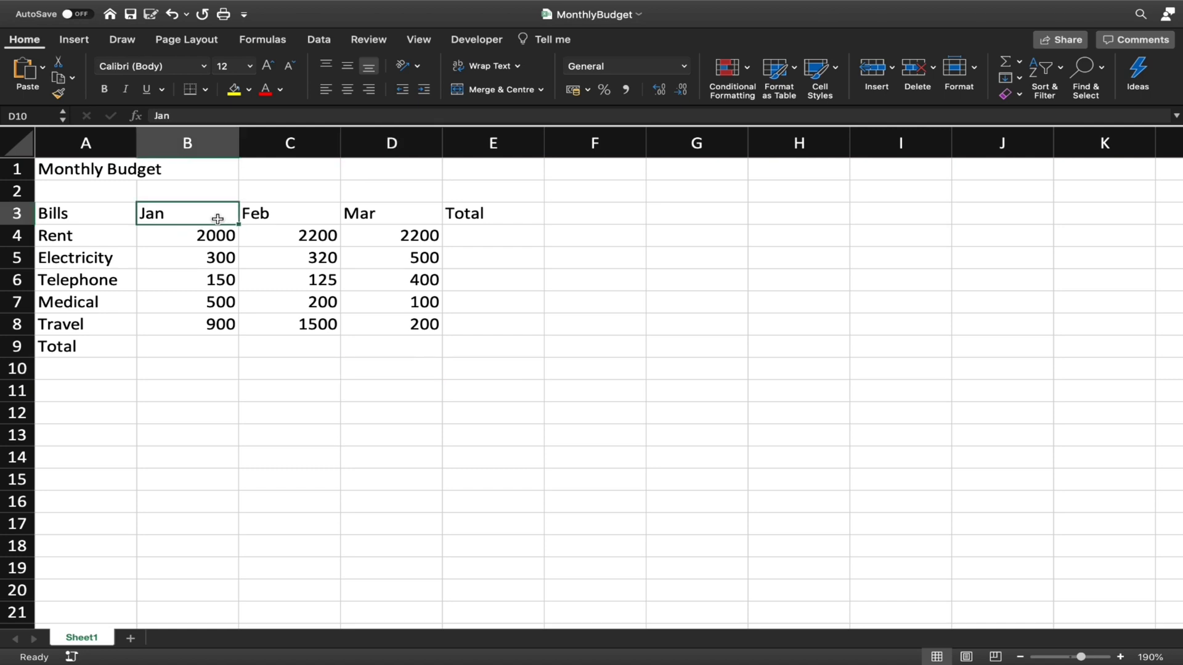
pyautogui.moveTo(217, 219); pyautogui.dragTo(371, 215)
pyautogui.moveTo(116, 229); pyautogui.dragTo(102, 320)
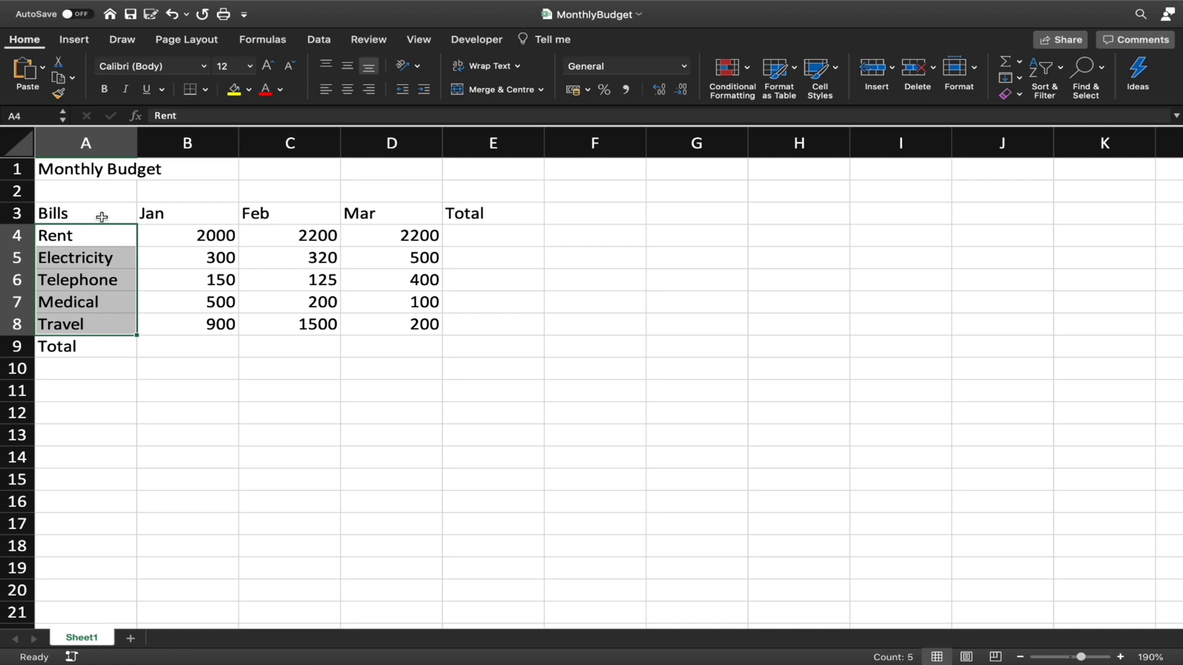
pyautogui.moveTo(98, 216); pyautogui.dragTo(104, 347)
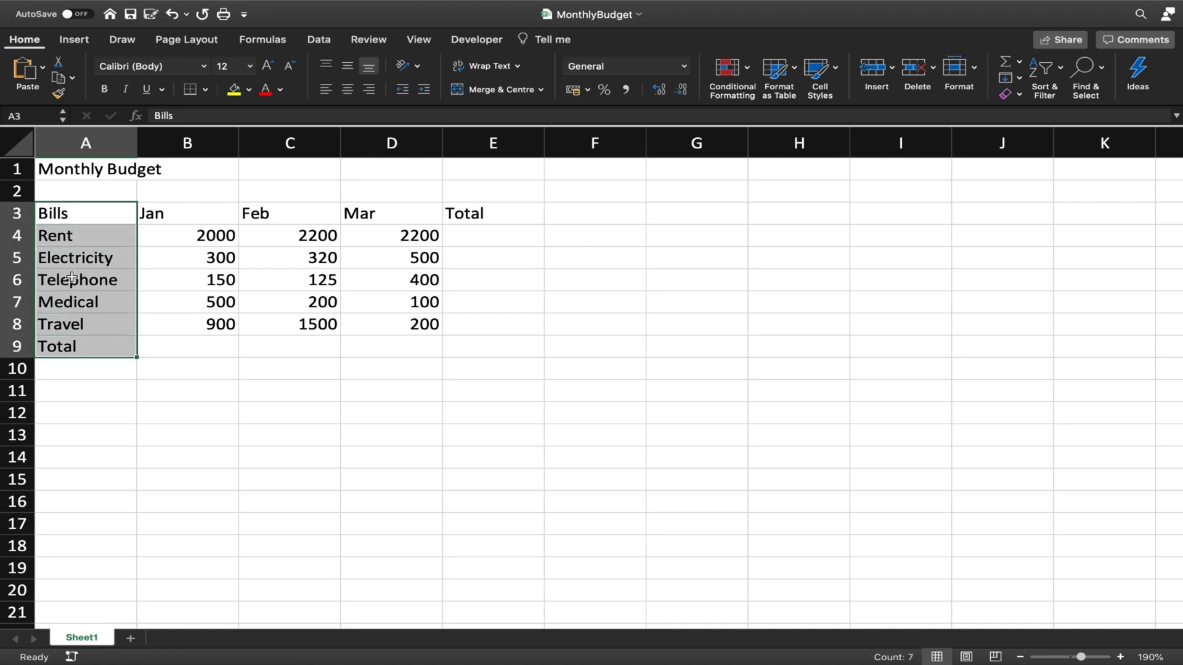
pyautogui.click(208, 239)
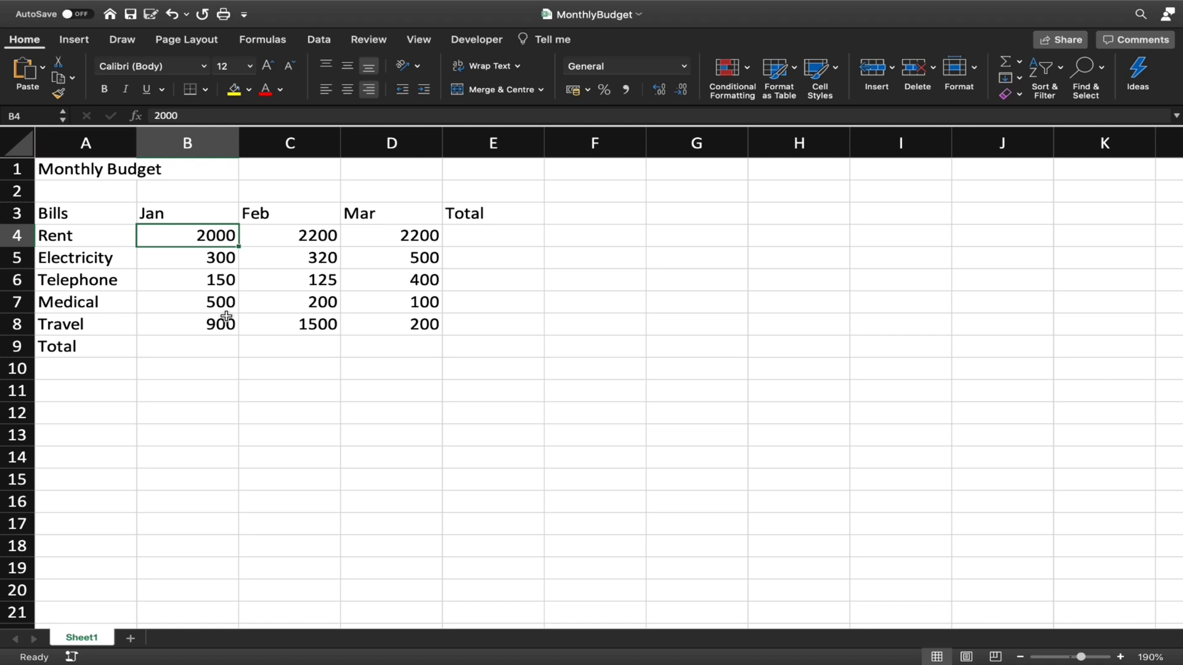
pyautogui.click(53, 233)
pyautogui.moveTo(39, 246); pyautogui.dragTo(39, 325)
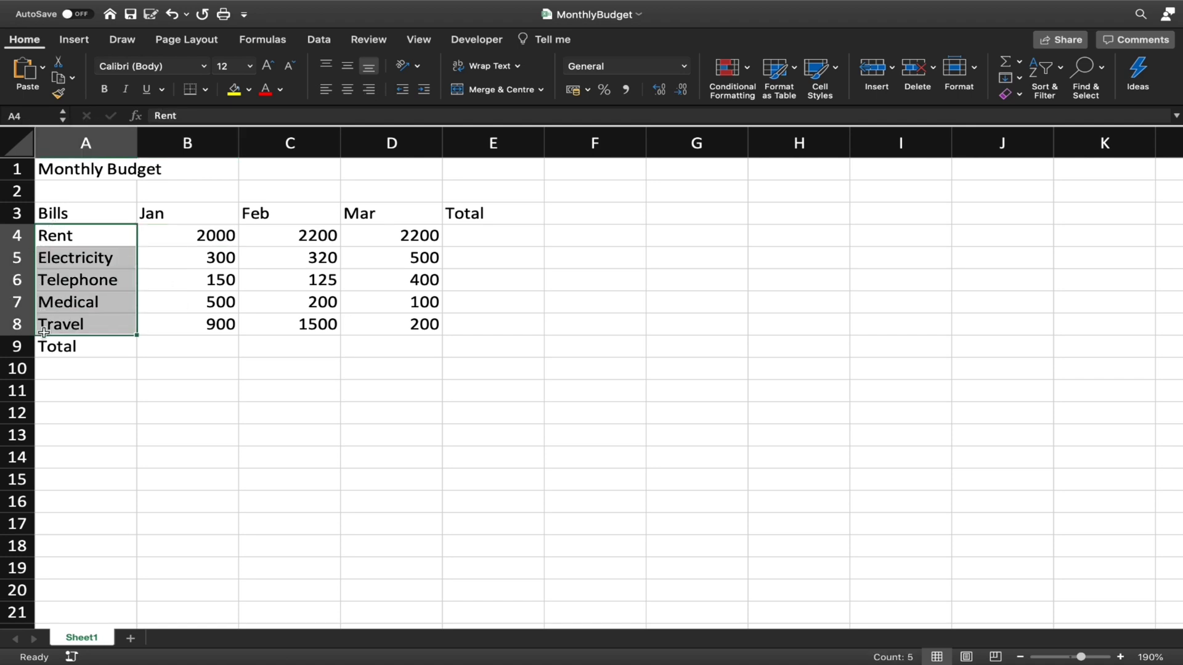
pyautogui.moveTo(167, 217); pyautogui.dragTo(92, 211)
pyautogui.moveTo(196, 231); pyautogui.dragTo(223, 327)
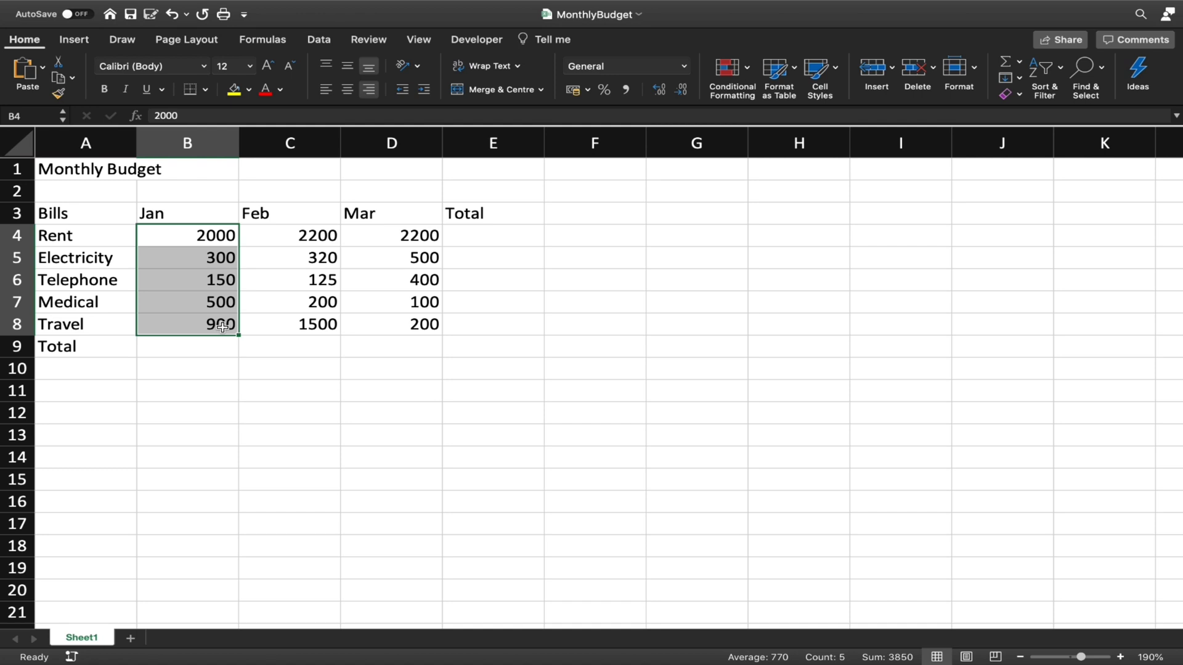
pyautogui.click(321, 320)
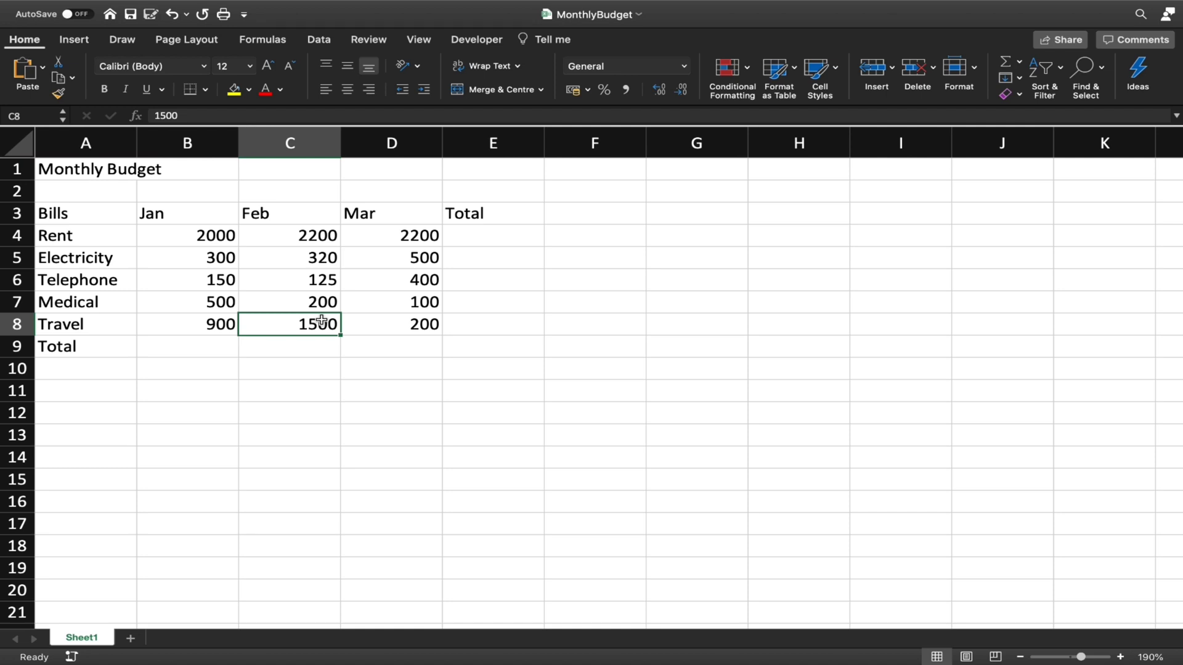
pyautogui.click(293, 258)
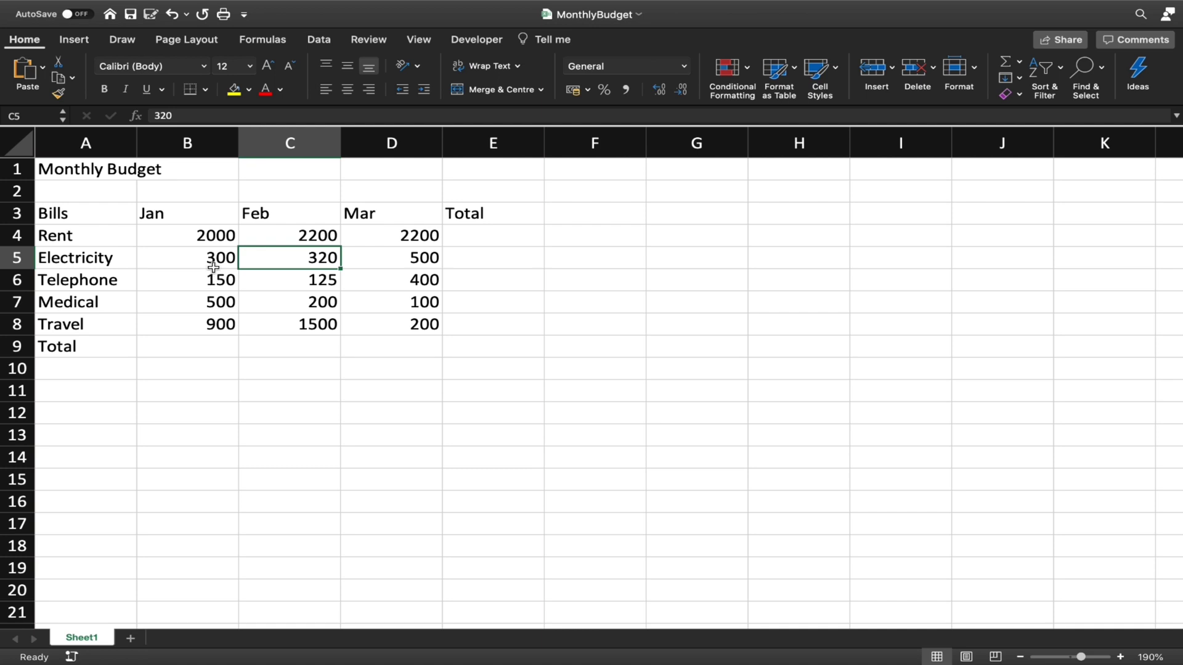
pyautogui.click(218, 236)
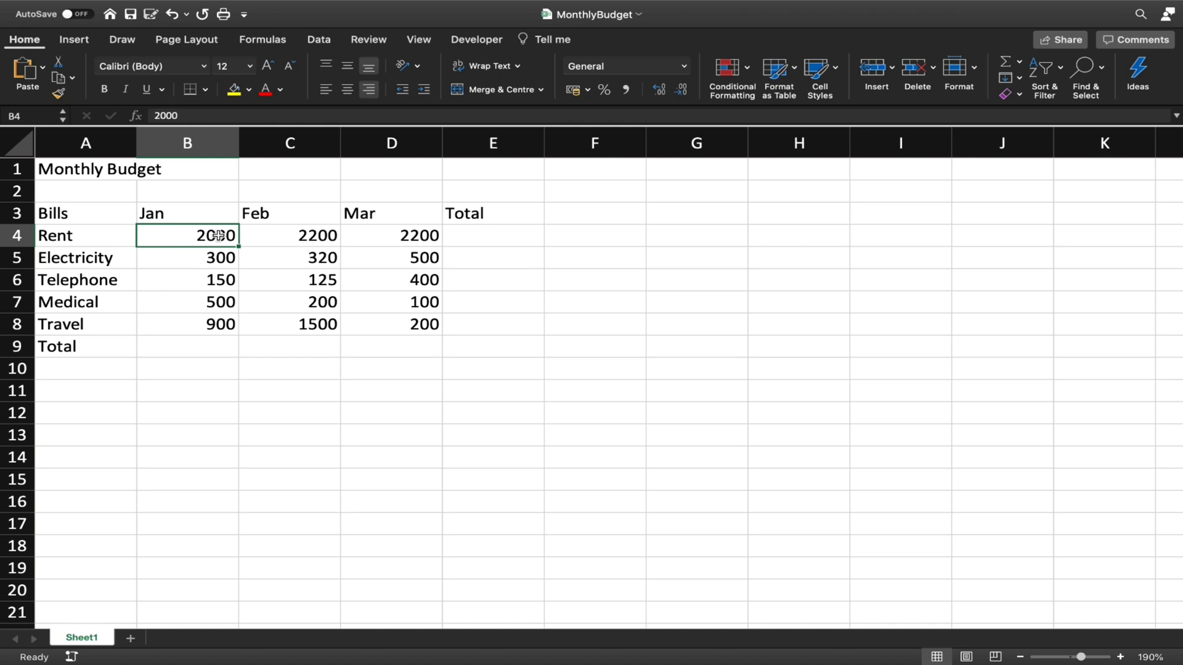
pyautogui.click(98, 230)
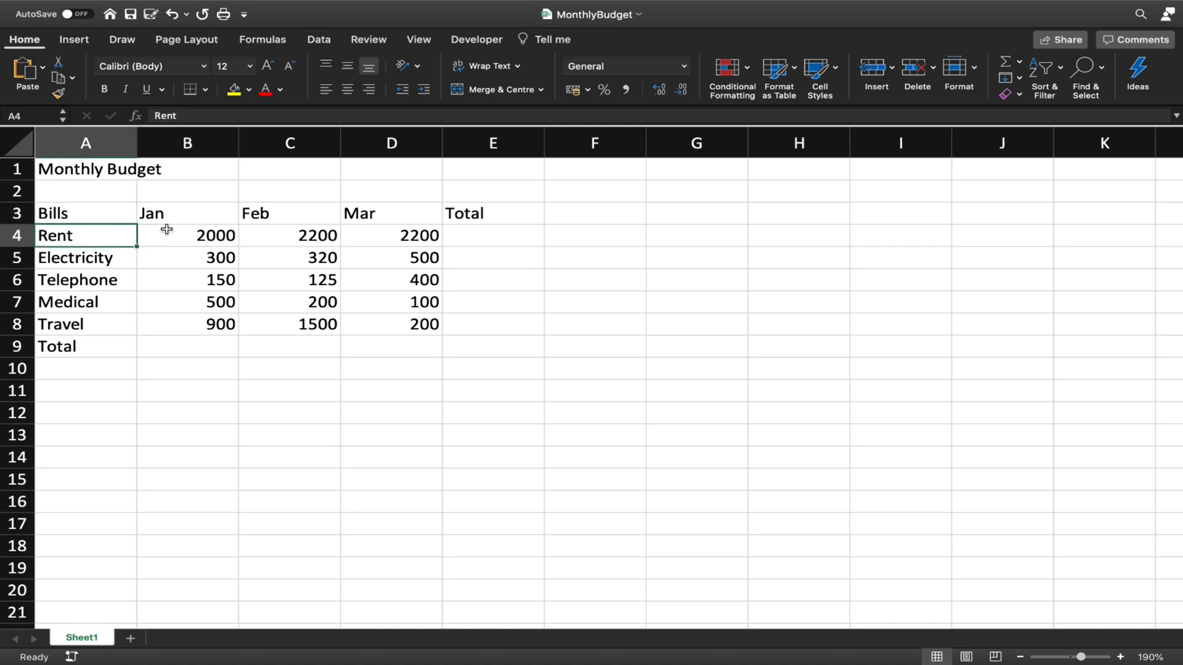
pyautogui.click(179, 233)
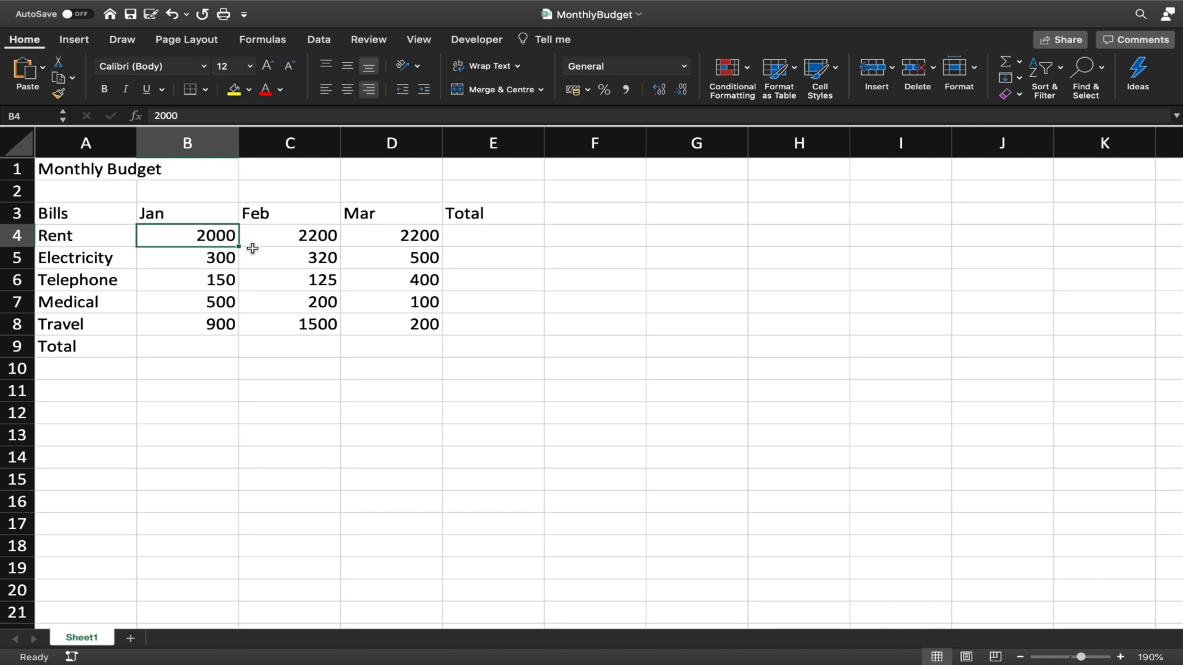
# Edit cell B4 to read 2000.55 and cell B5 to read 300.78
pyautogui.doubleClick(225, 234)
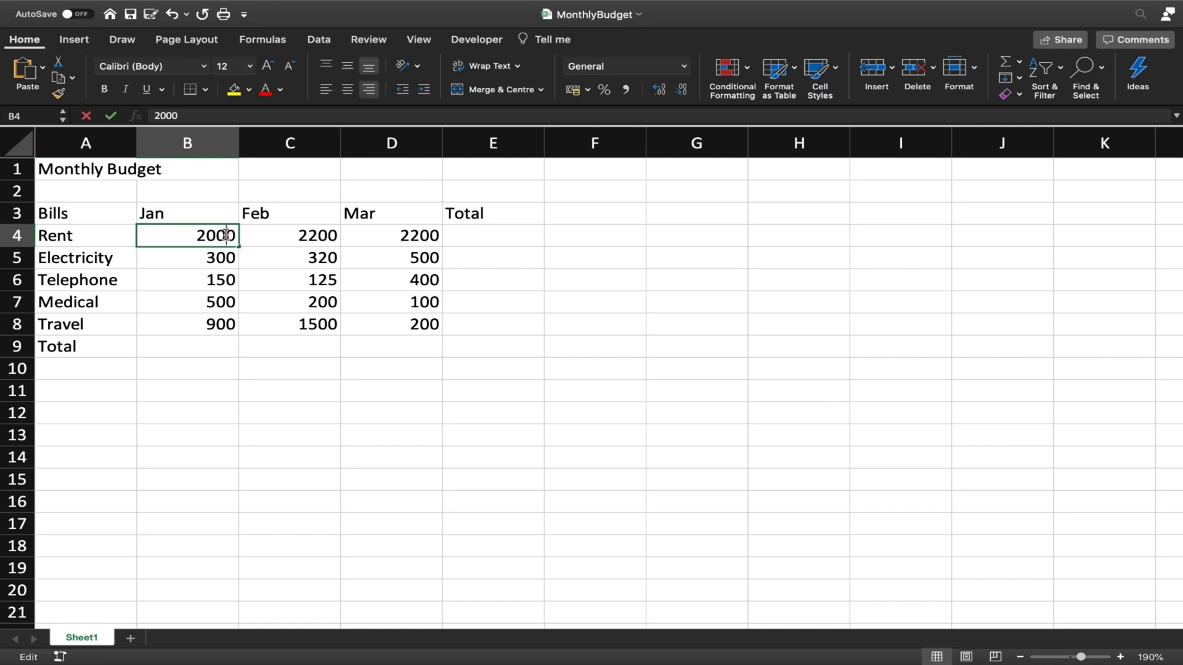
pyautogui.write('.55')
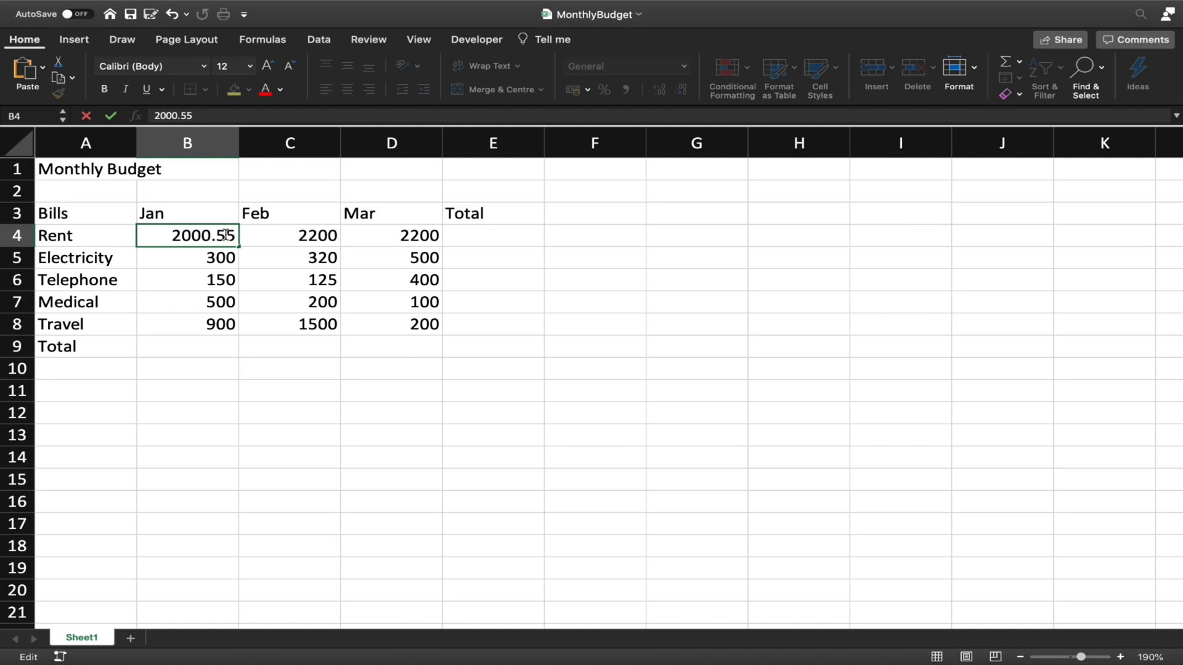
pyautogui.press('Return')
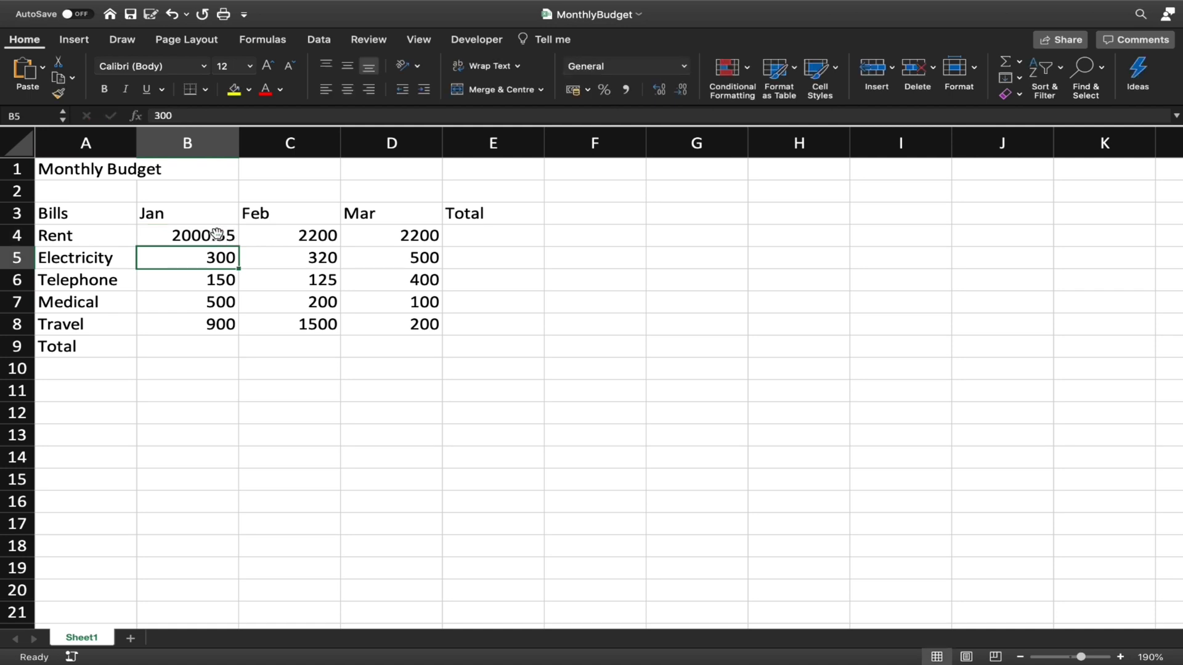
pyautogui.doubleClick(233, 262)
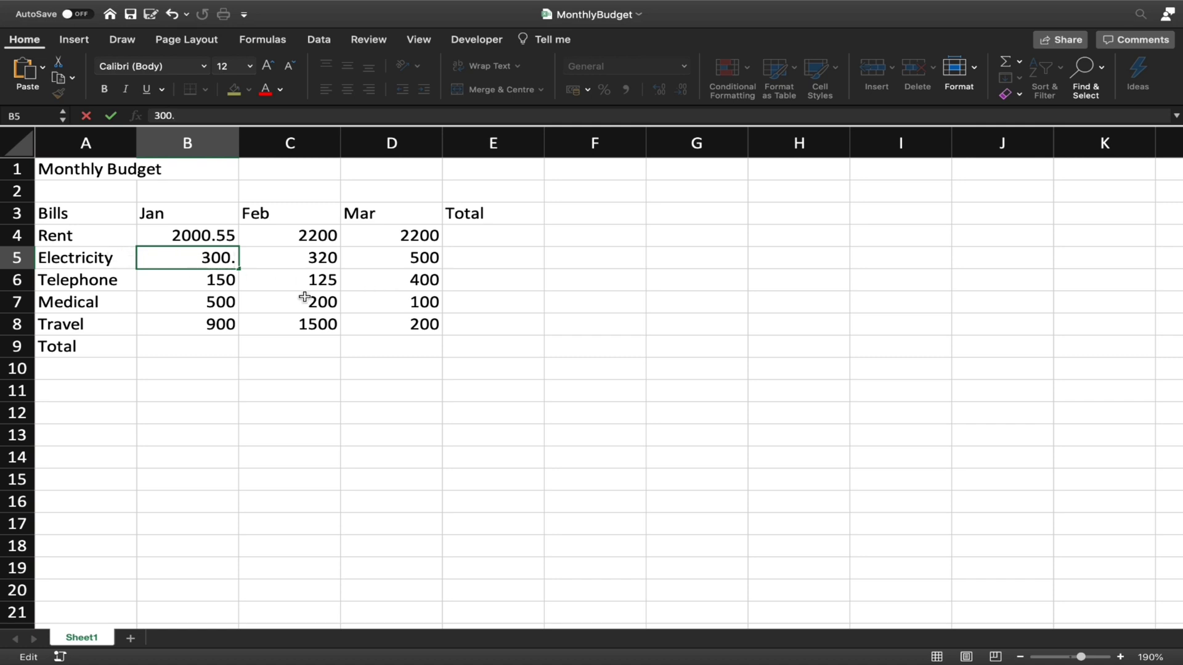
pyautogui.write('78')
pyautogui.press('Return')
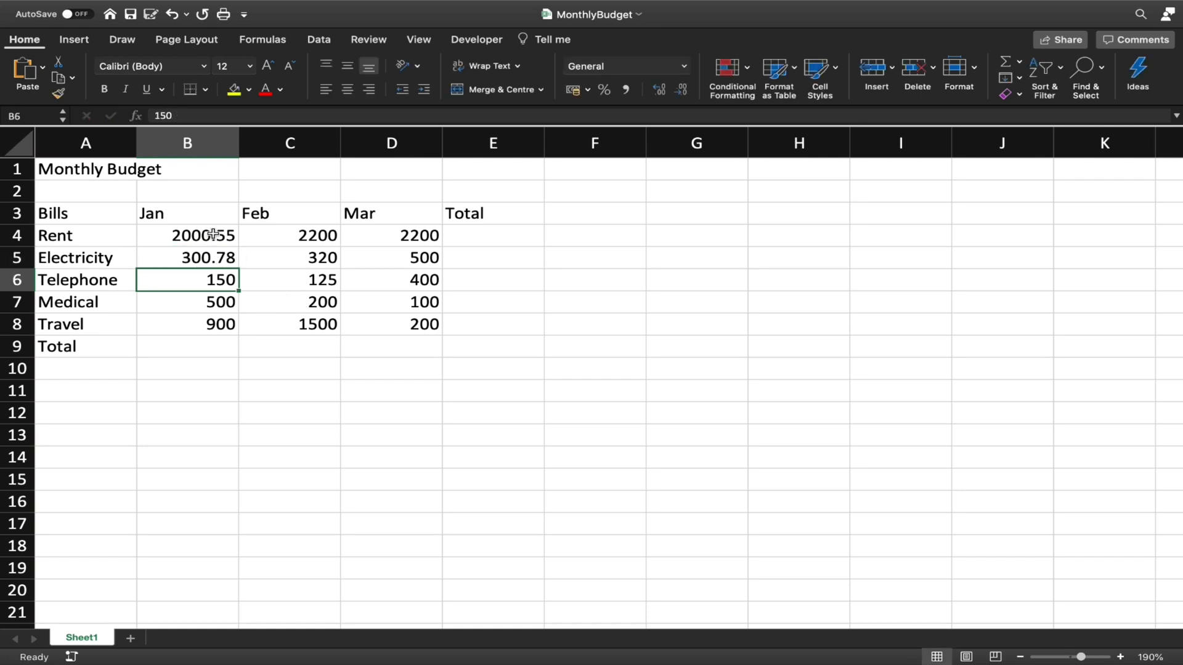
pyautogui.moveTo(213, 234); pyautogui.dragTo(212, 259)
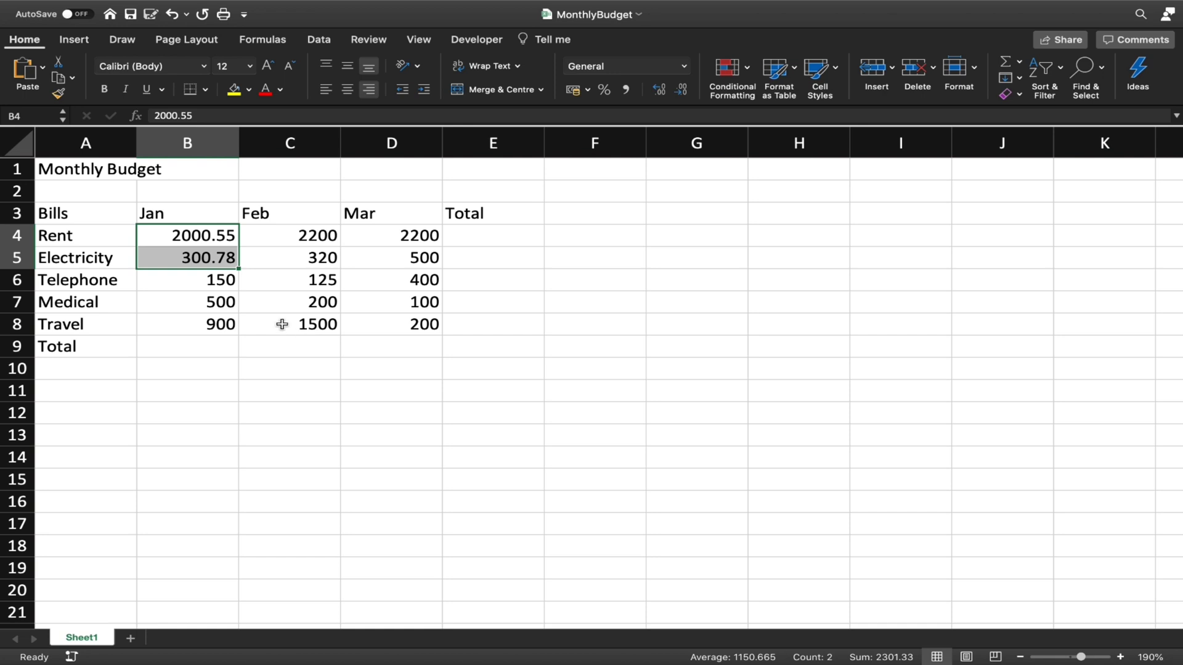
pyautogui.click(225, 281)
pyautogui.moveTo(220, 239); pyautogui.dragTo(213, 258)
pyautogui.click(281, 266)
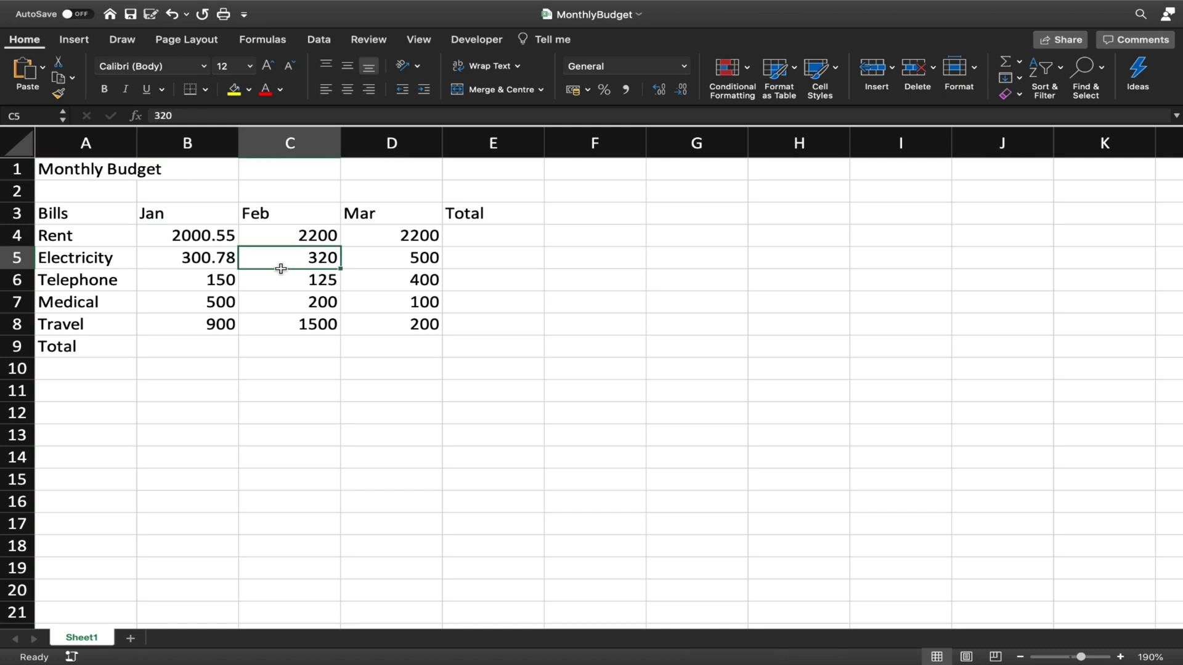
pyautogui.click(208, 240)
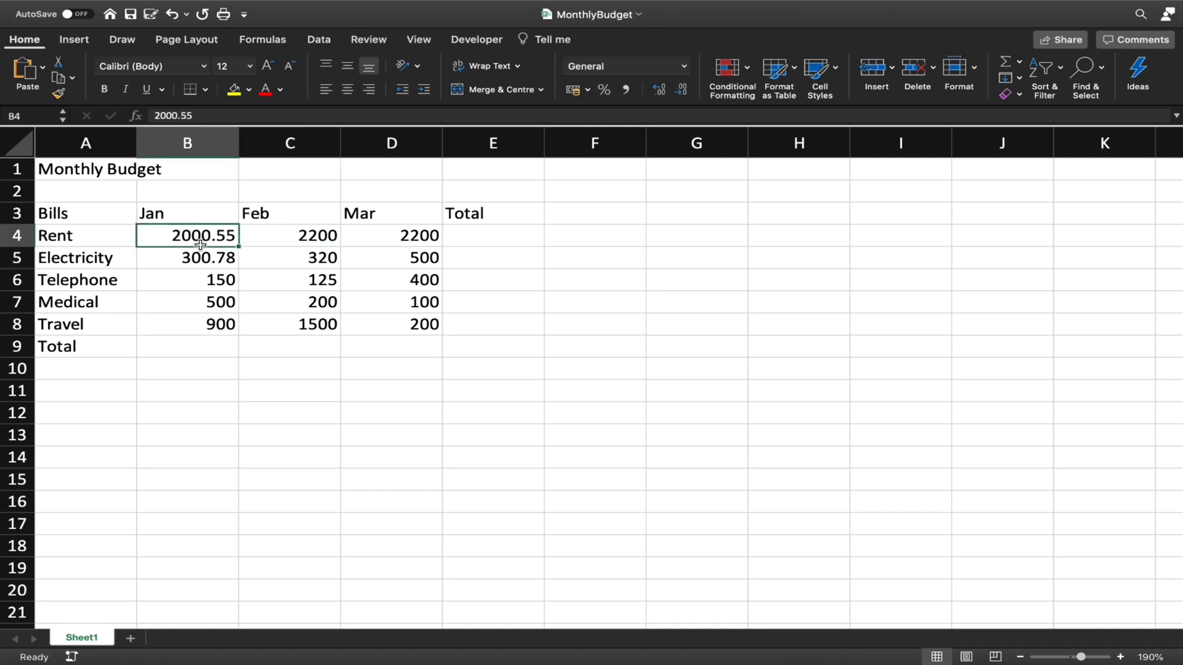
pyautogui.click(205, 253)
pyautogui.moveTo(206, 248); pyautogui.dragTo(207, 239)
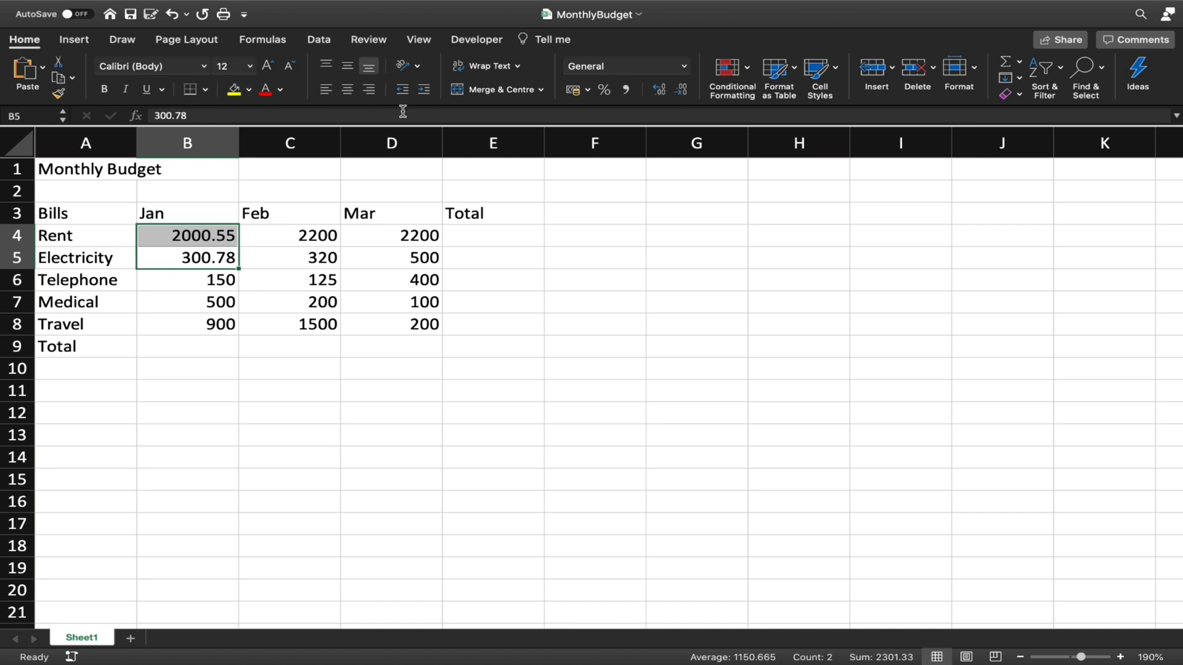
# Left-align the decimal amounts in B4:B5, then select B4
pyautogui.click(327, 91)
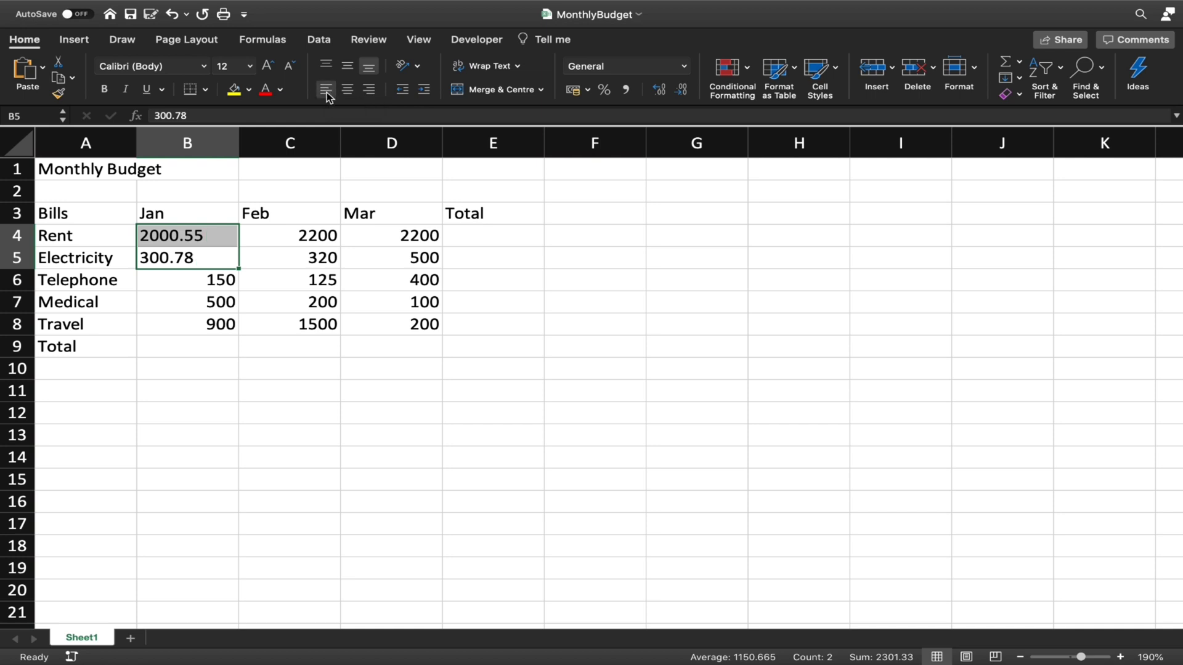
pyautogui.click(145, 244)
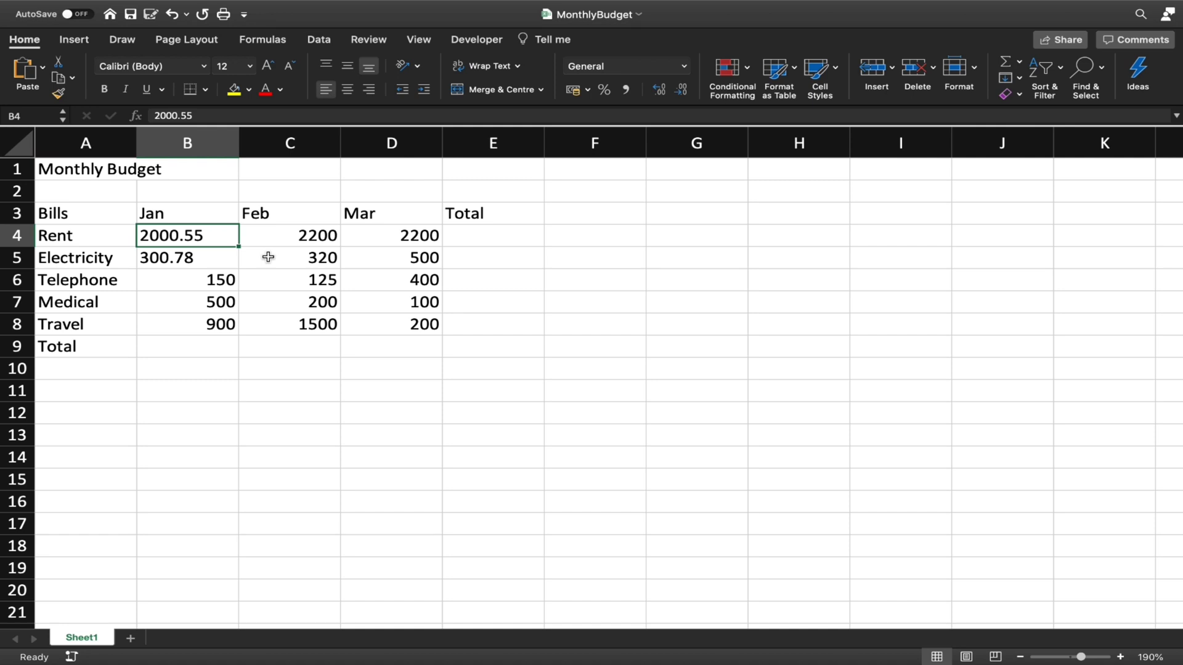
# Undo the left alignment and the decimal edits to Jan Rent and Electricity
pyautogui.press('super+z')
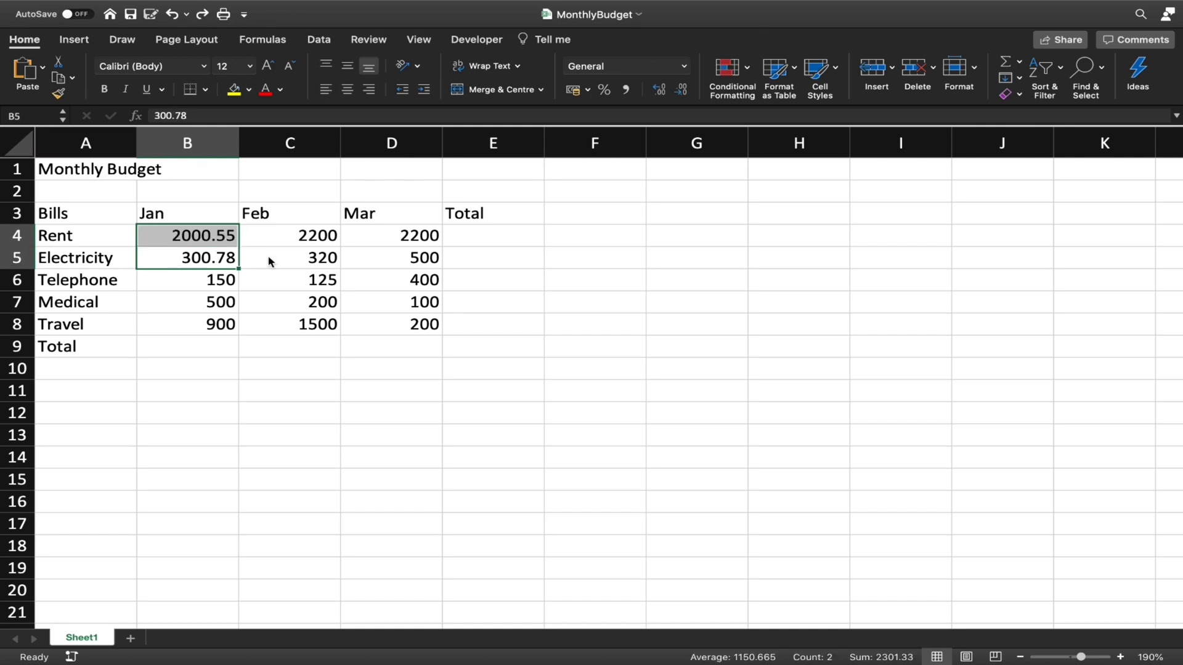
pyautogui.press('super+z')
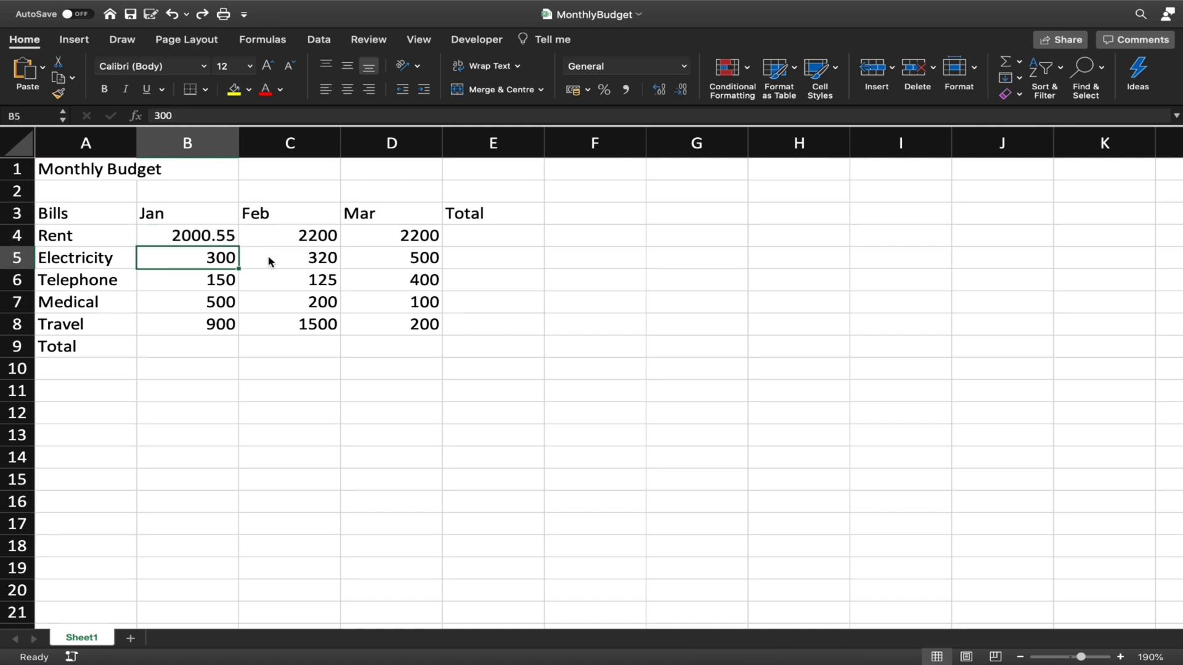
pyautogui.press('super+z')
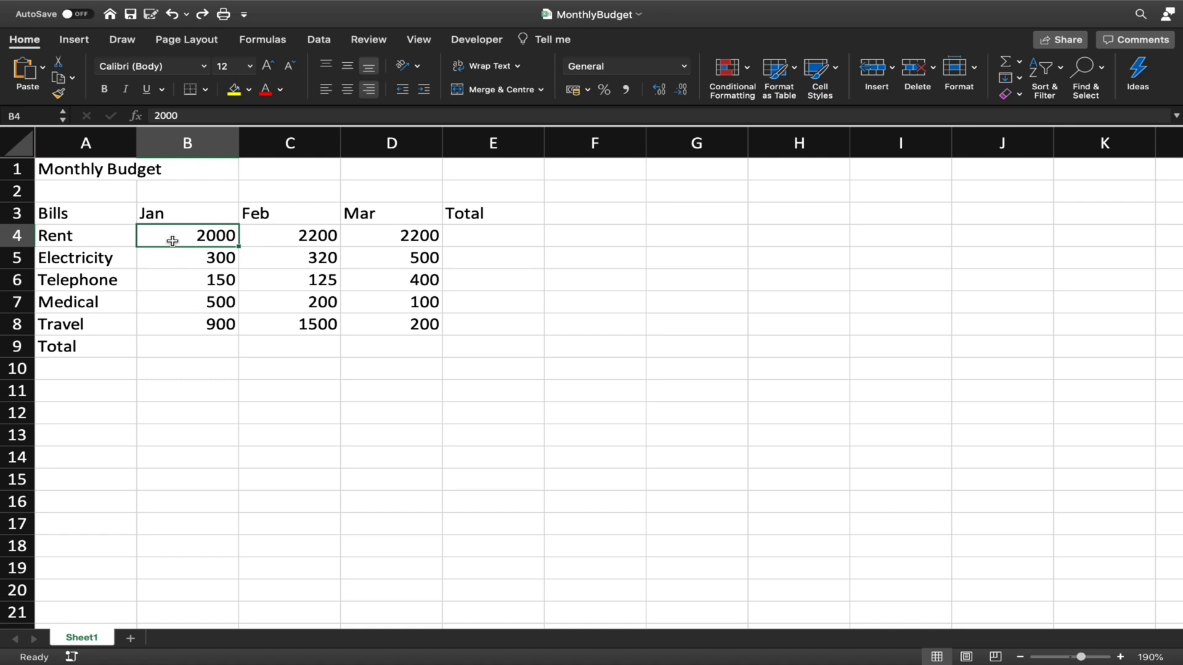
pyautogui.moveTo(95, 213); pyautogui.dragTo(87, 342)
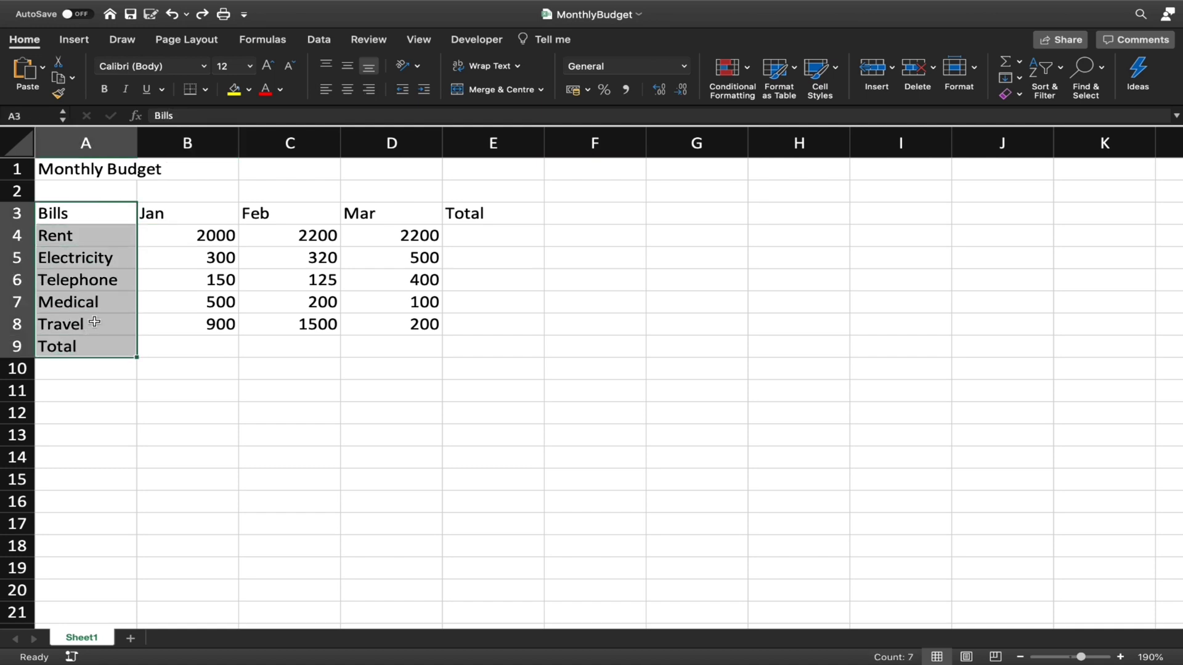
pyautogui.click(201, 234)
pyautogui.moveTo(202, 235); pyautogui.dragTo(435, 323)
pyautogui.click(291, 408)
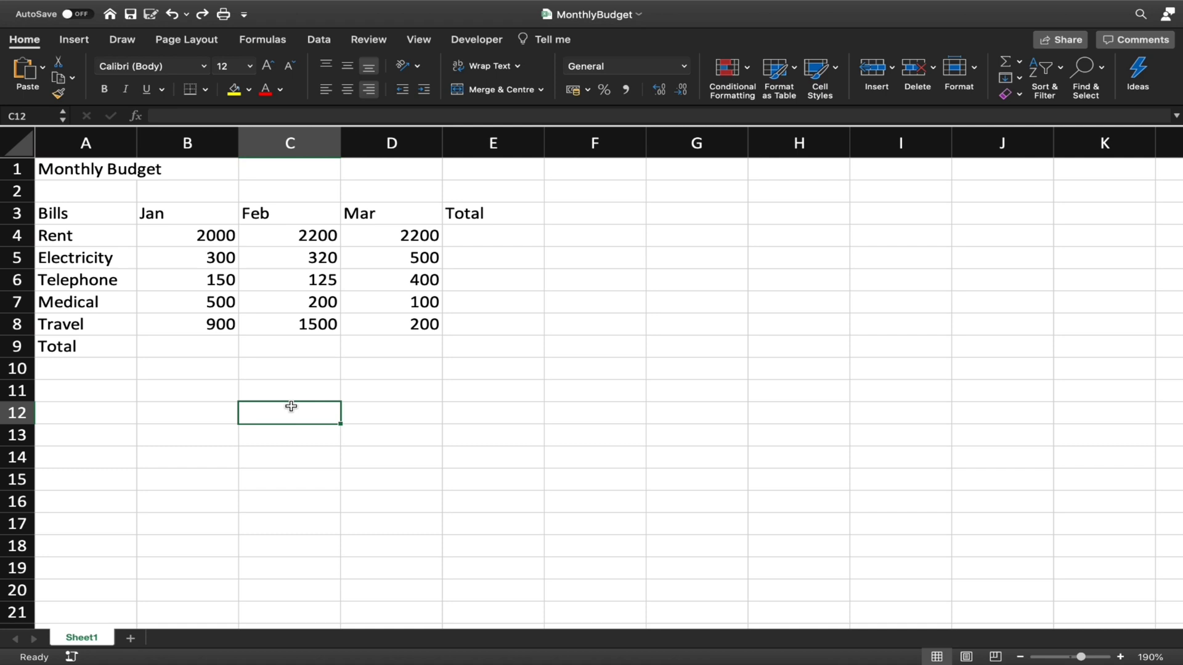
pyautogui.click(210, 266)
pyautogui.click(164, 237)
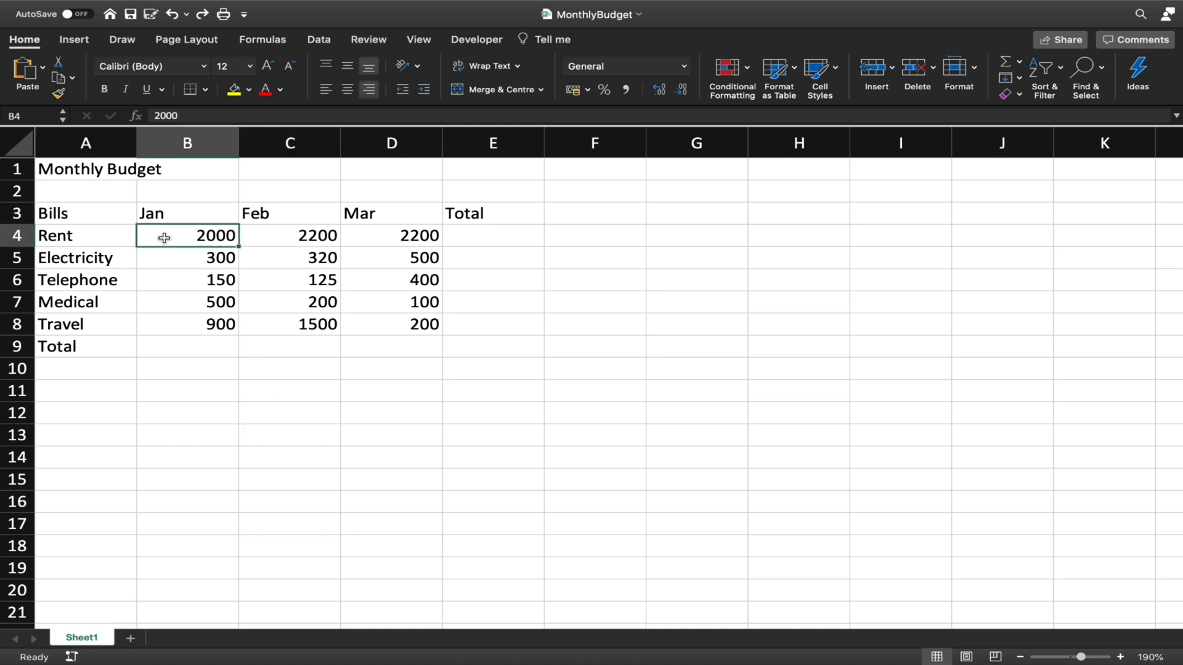